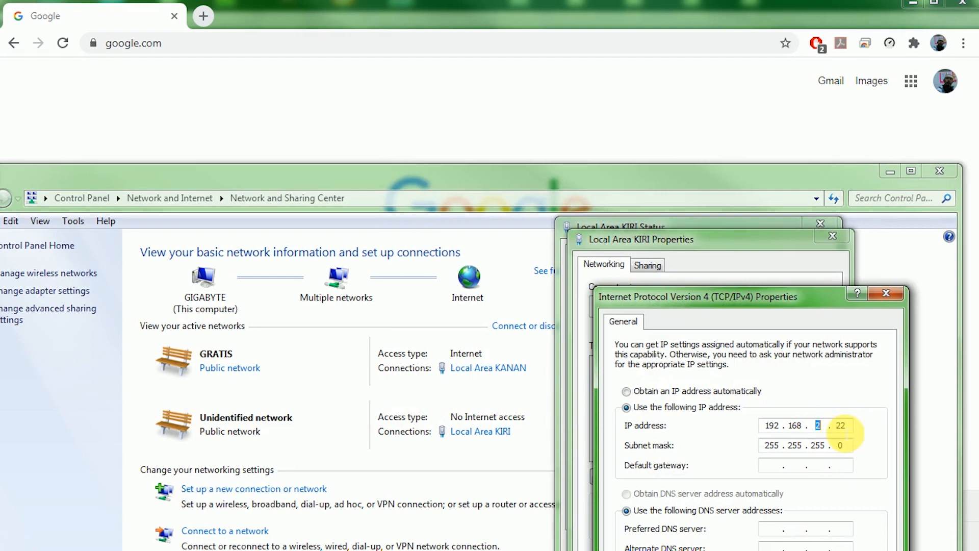
Verify the static IP 192.168.2.22 and subnet mask 255.255.255.0 in the IPv4 properties.
double_click(771, 426)
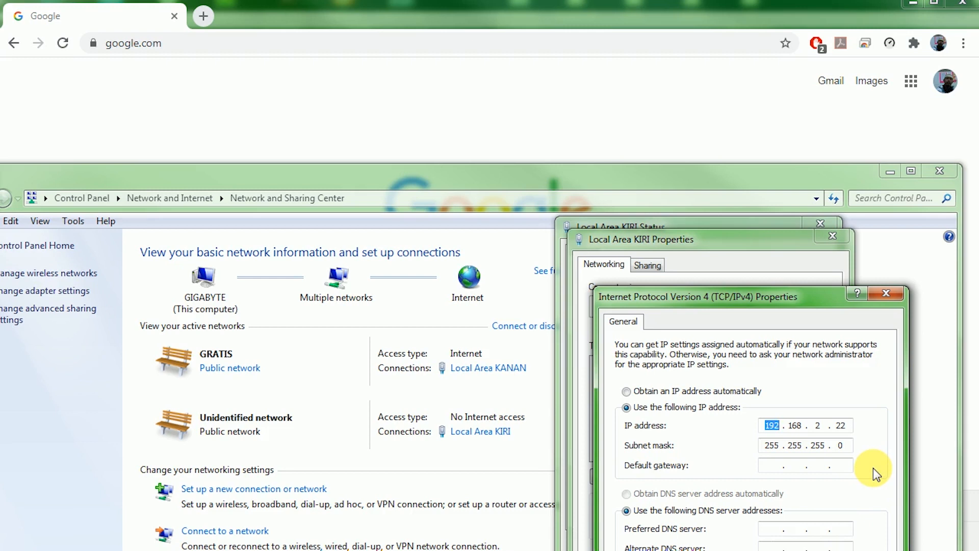
click(842, 426)
drag(846, 430, 840, 430)
click(853, 429)
key(Tab)
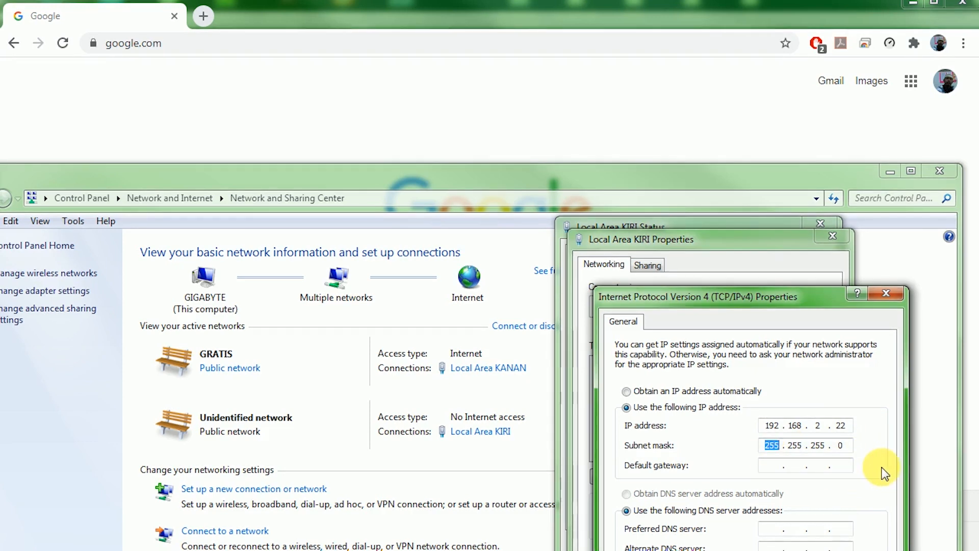
Confirm the IPv4 and adapter property dialogs with OK and close the Local Area KIRI status window.
drag(829, 297, 804, 189)
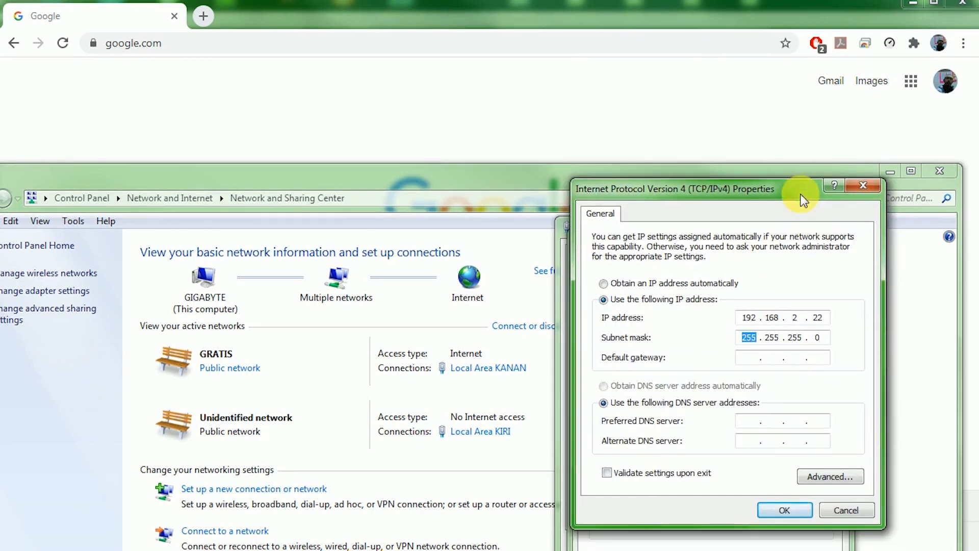
click(784, 510)
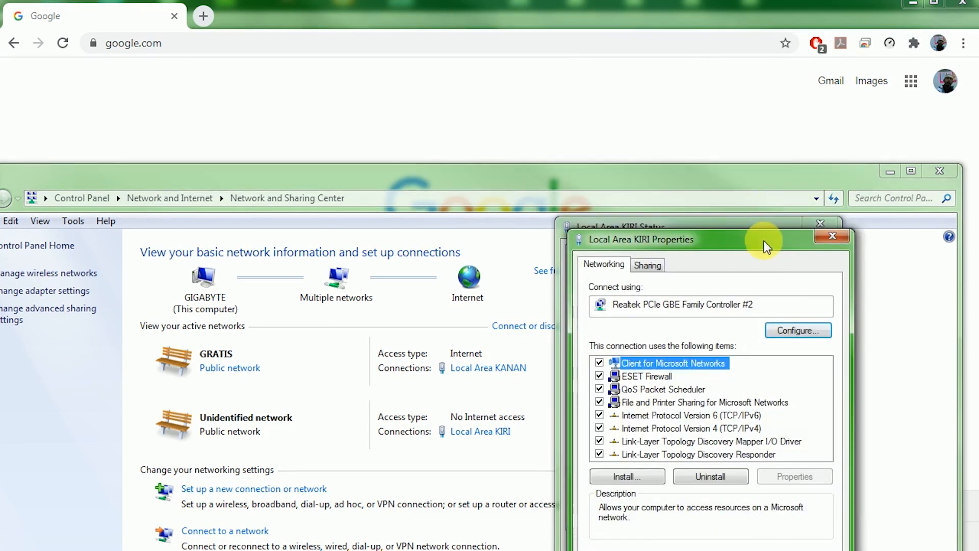
drag(763, 227, 752, 173)
click(739, 497)
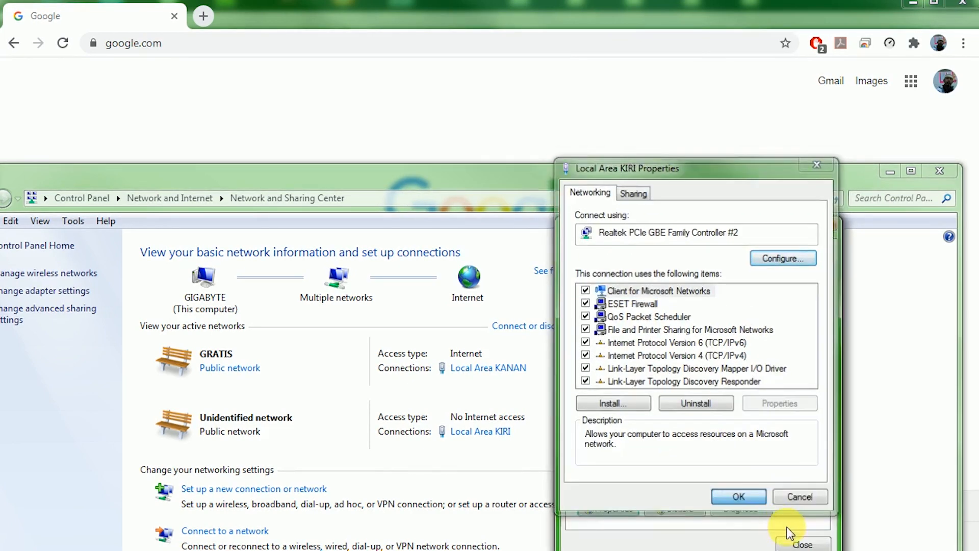
click(806, 543)
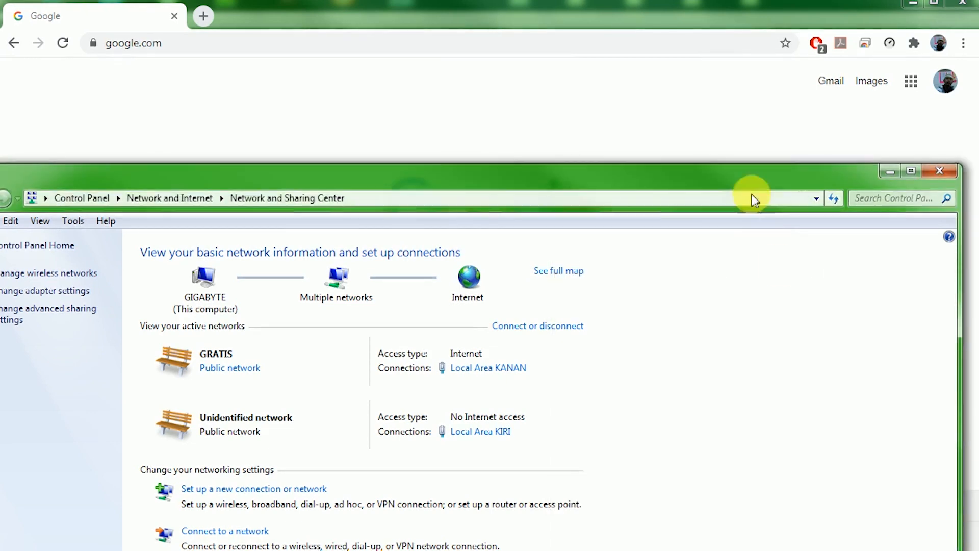
Minimize the Network and Sharing Center and load 192.168.2.1 in Chrome.
click(897, 168)
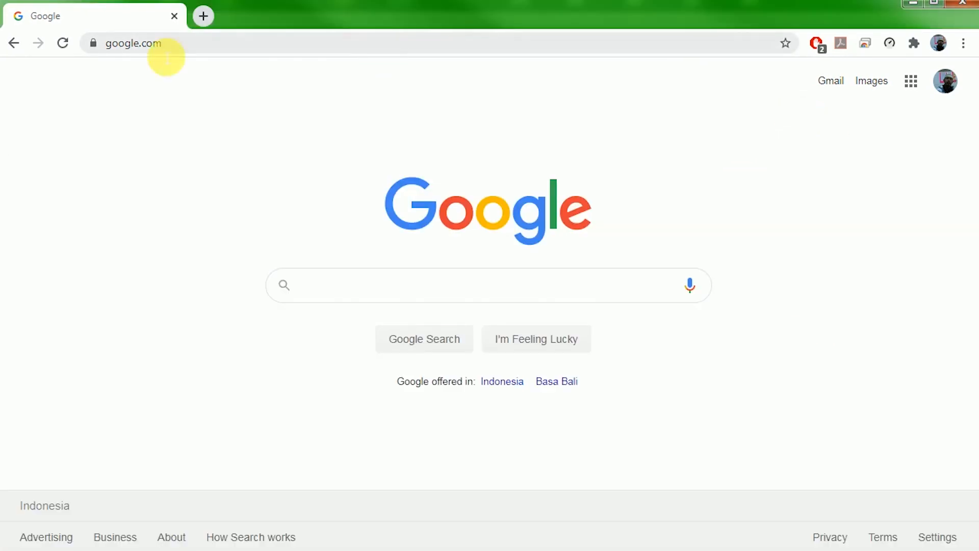
click(212, 52)
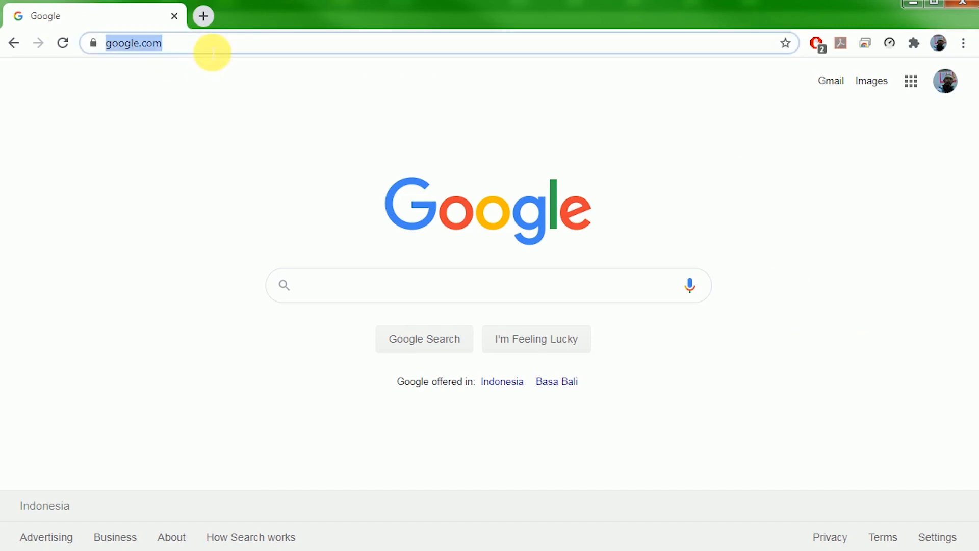
text(192.168)
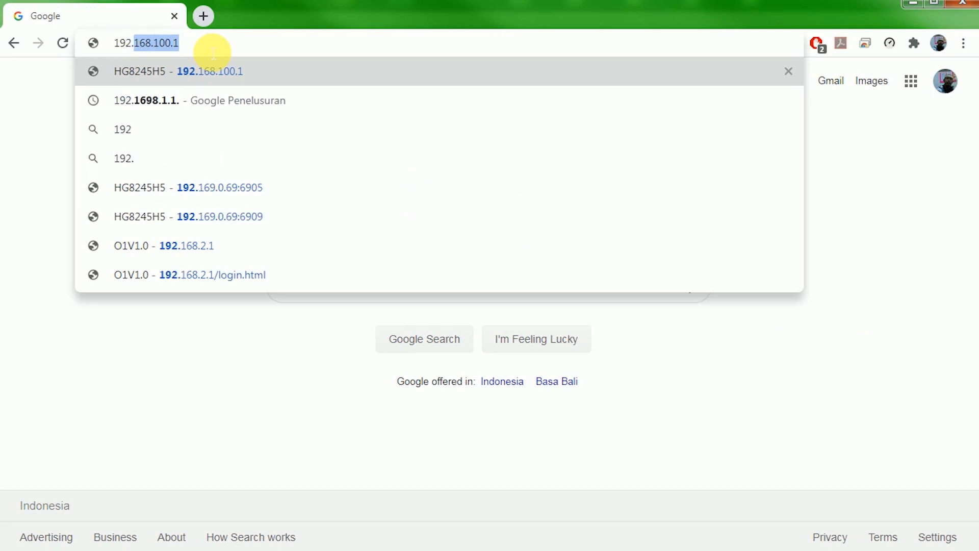
text(.2.1)
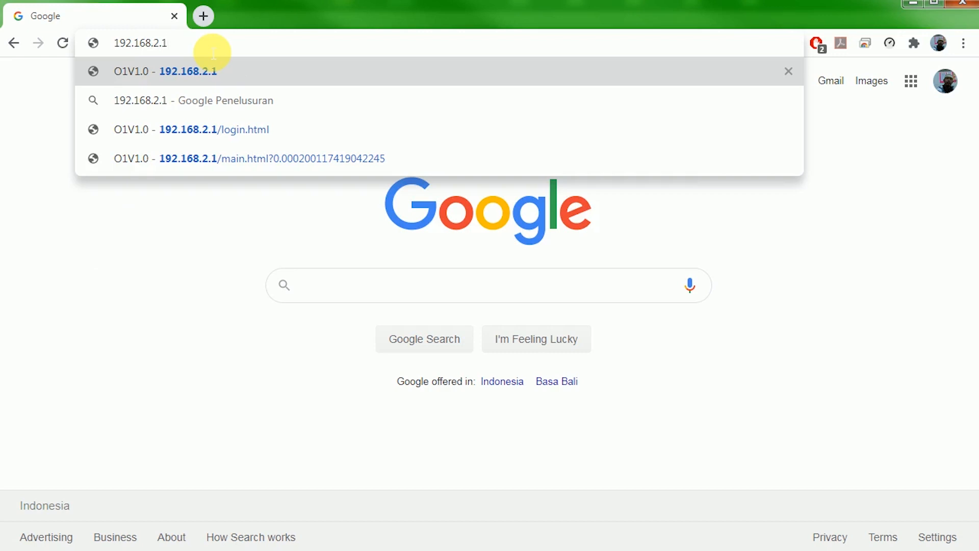
key(Return)
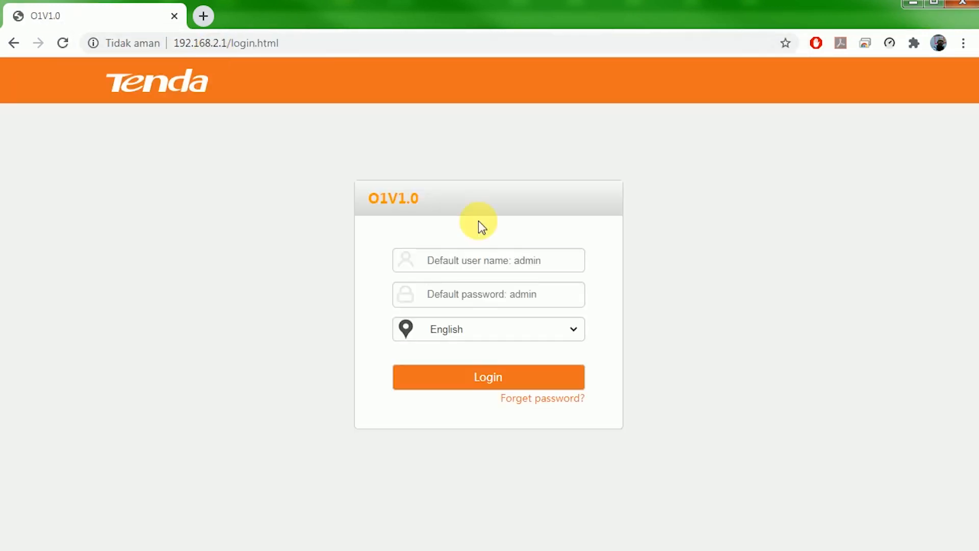
Log in to the router admin with its user name and password, dismissing Chrome's password check popup.
click(581, 265)
text(admin)
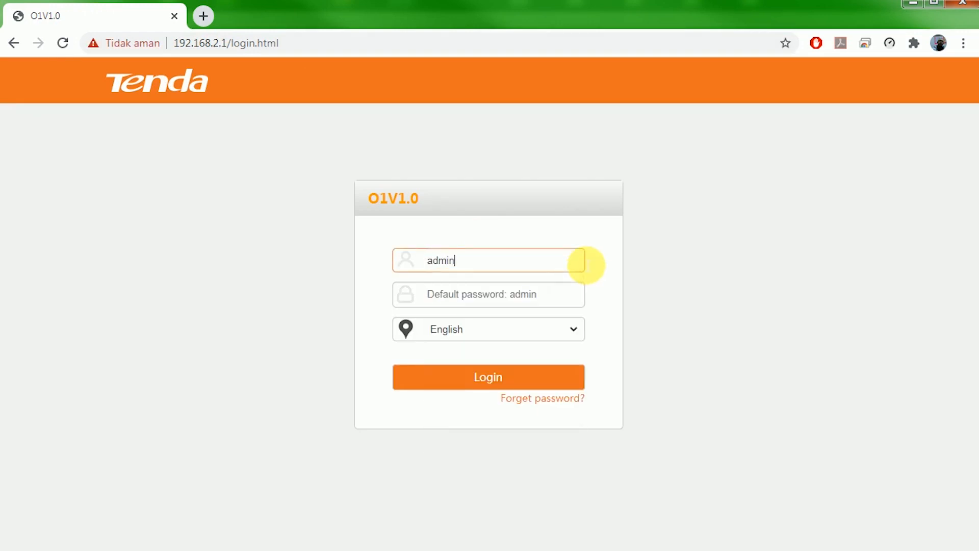
key(Tab)
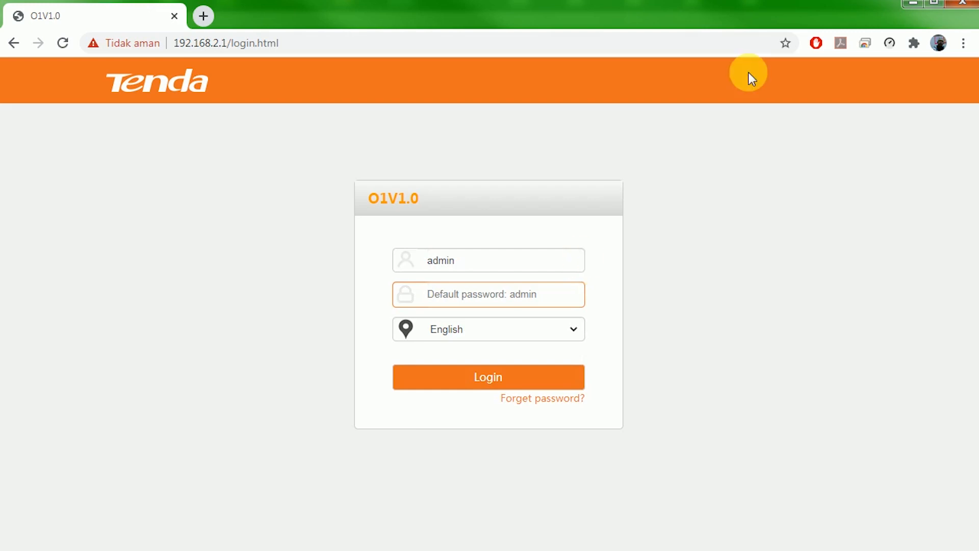
text(admin)
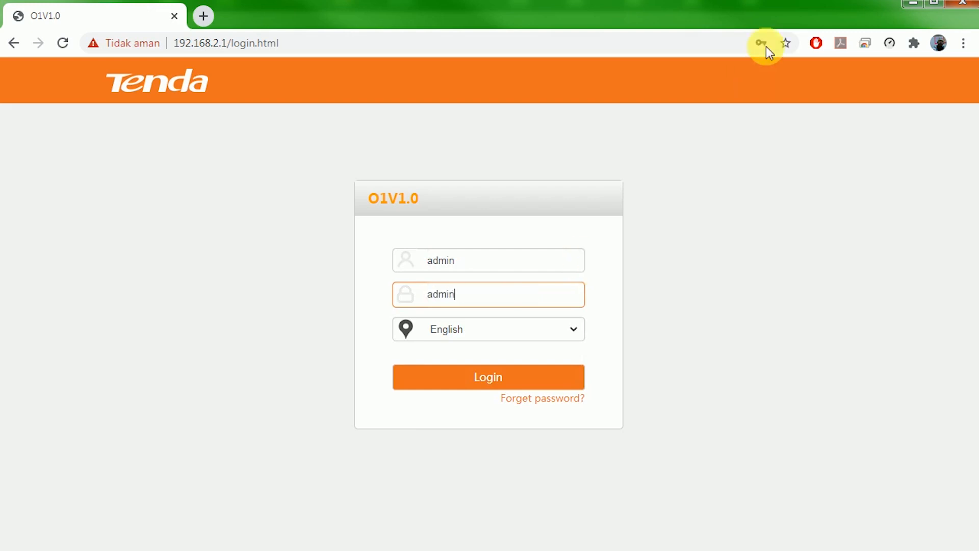
click(502, 378)
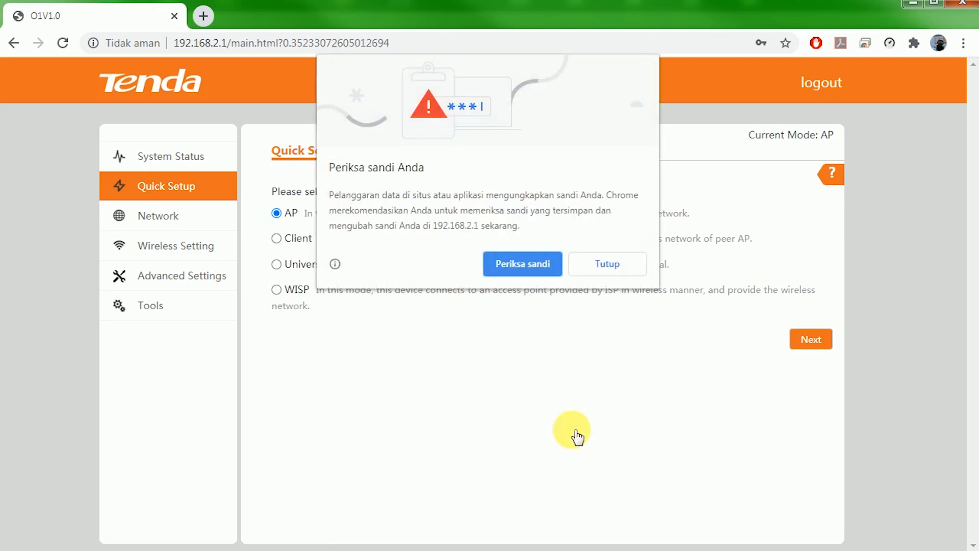
click(604, 267)
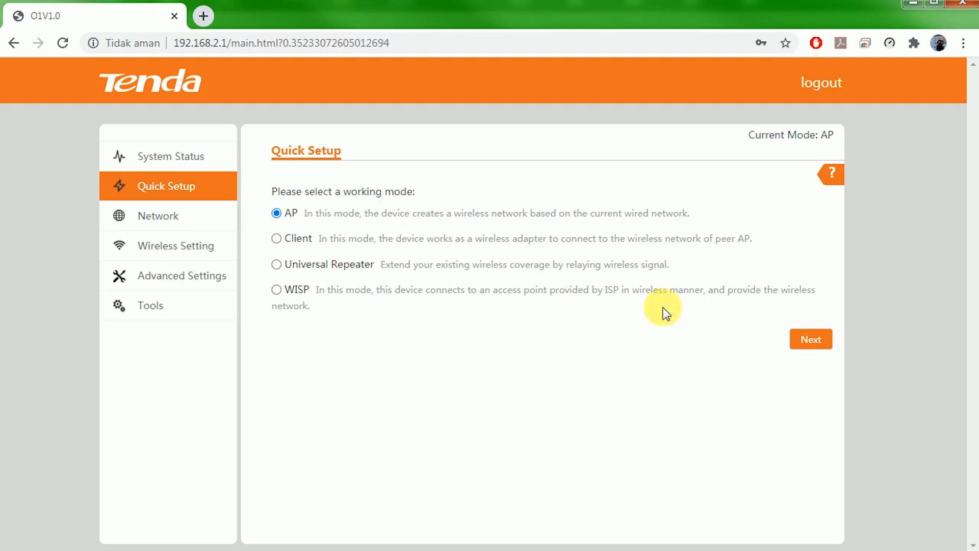
Continue Quick Setup in AP mode and rename the SSID to Hotspot-jati.
click(809, 342)
drag(538, 242, 367, 229)
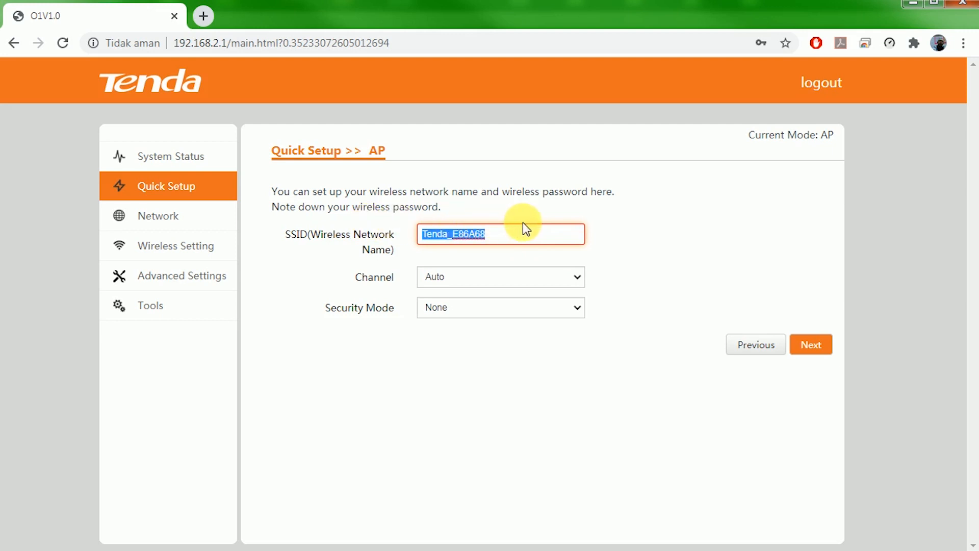
text(Hotspot)
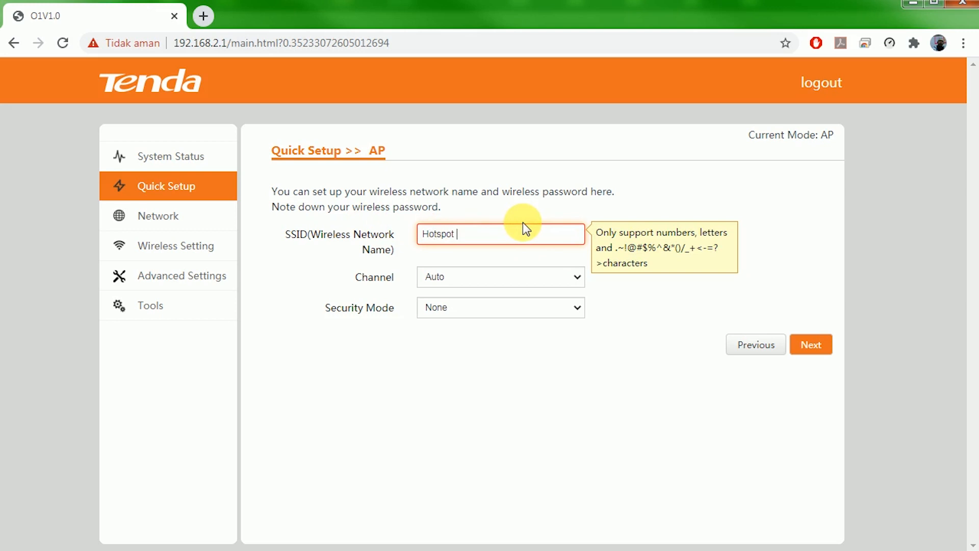
key(BackSpace)
text(-J)
key(BackSpace)
text(jati)
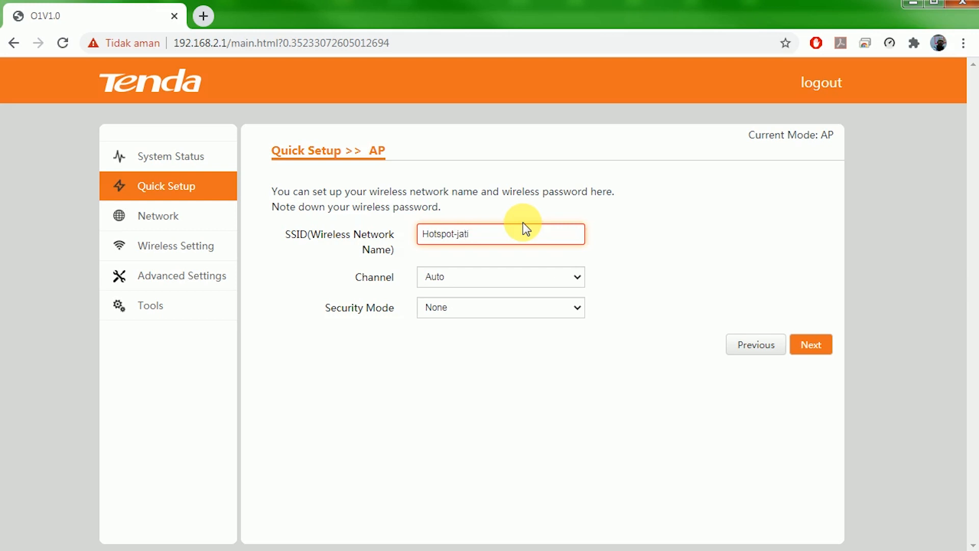
Set channel 8 (2447MHz) with security mode None, then save the AP settings and reboot.
click(525, 280)
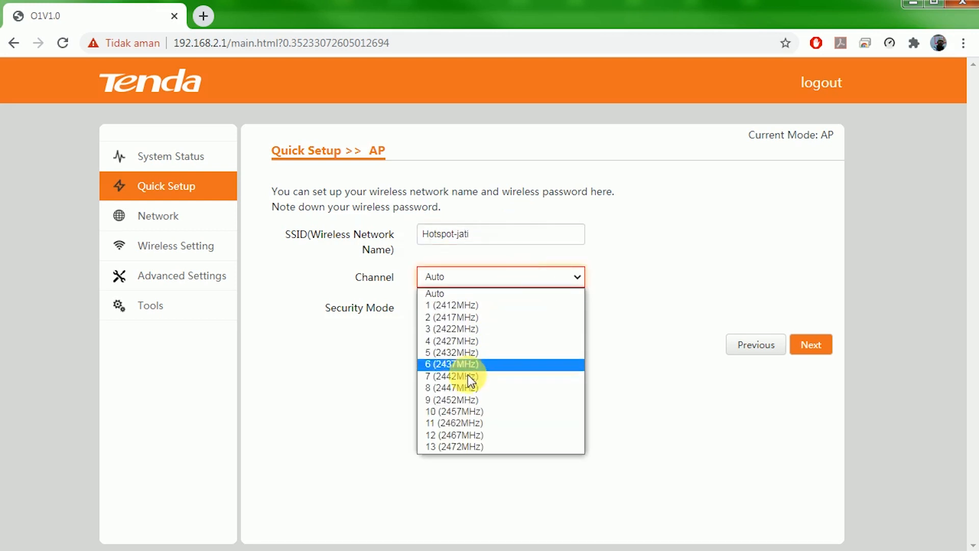
click(461, 388)
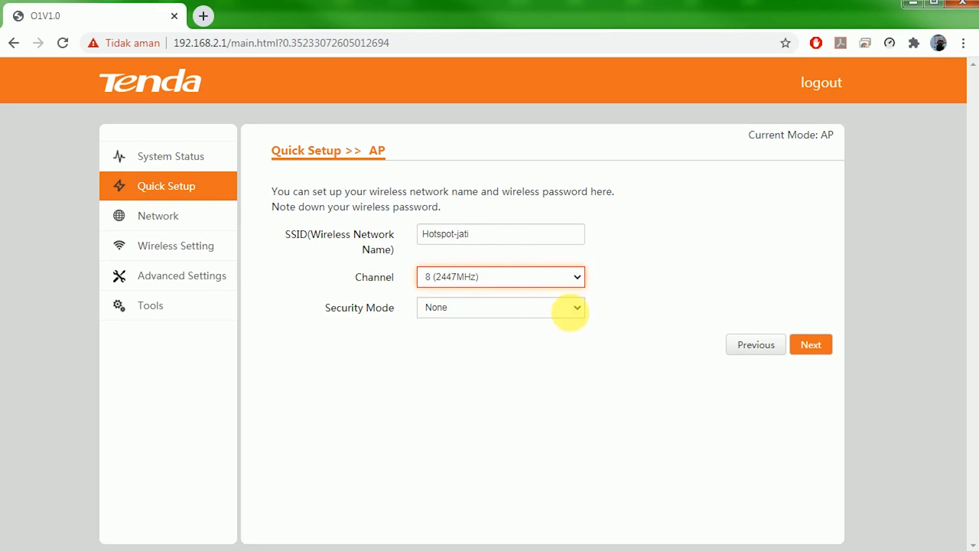
click(575, 308)
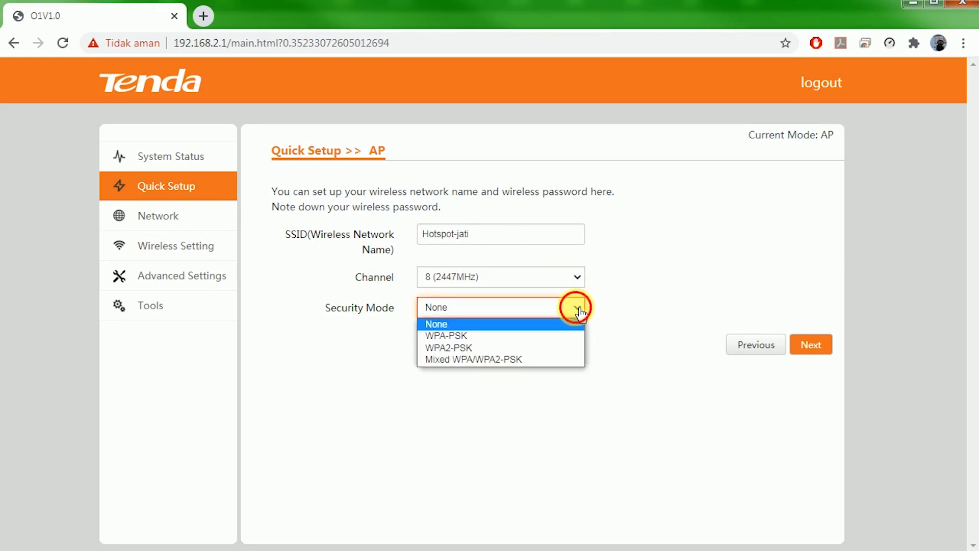
click(579, 310)
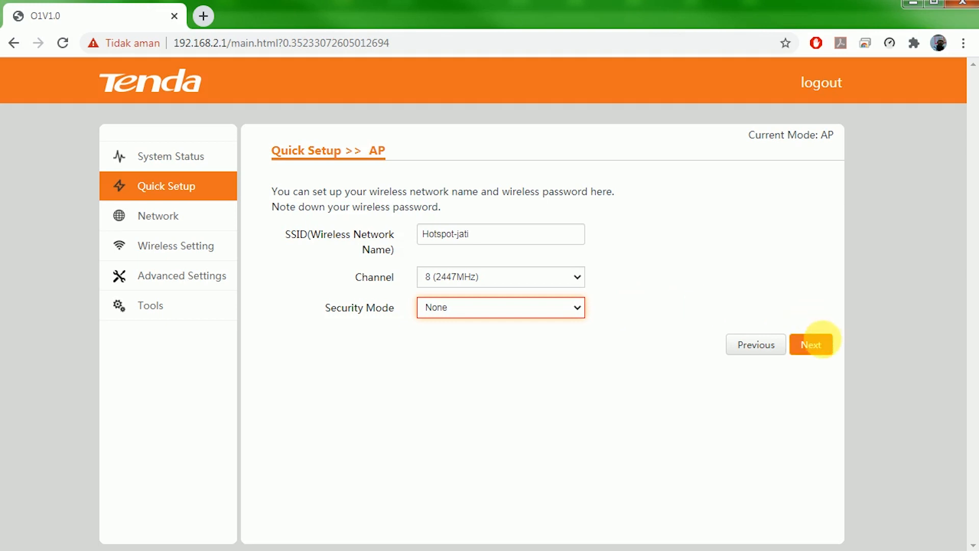
click(824, 350)
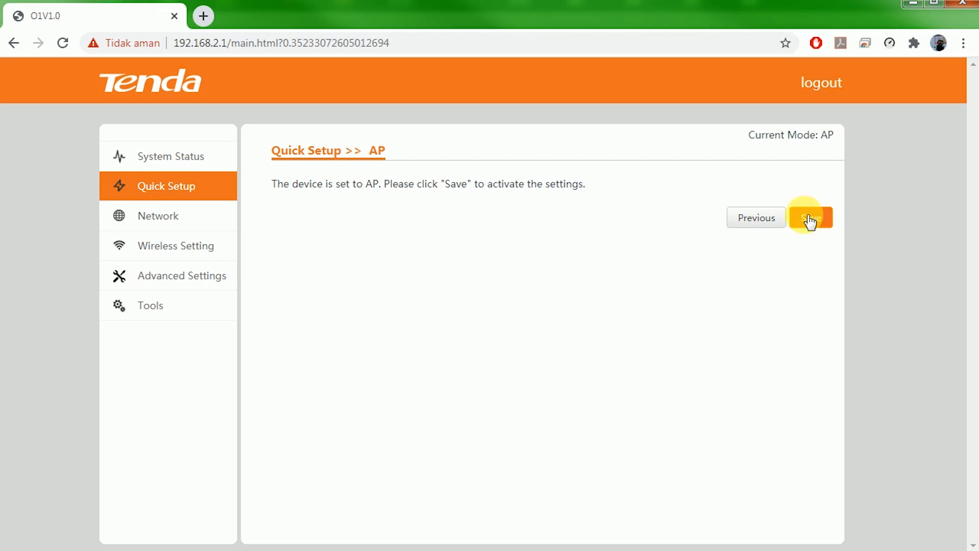
click(809, 219)
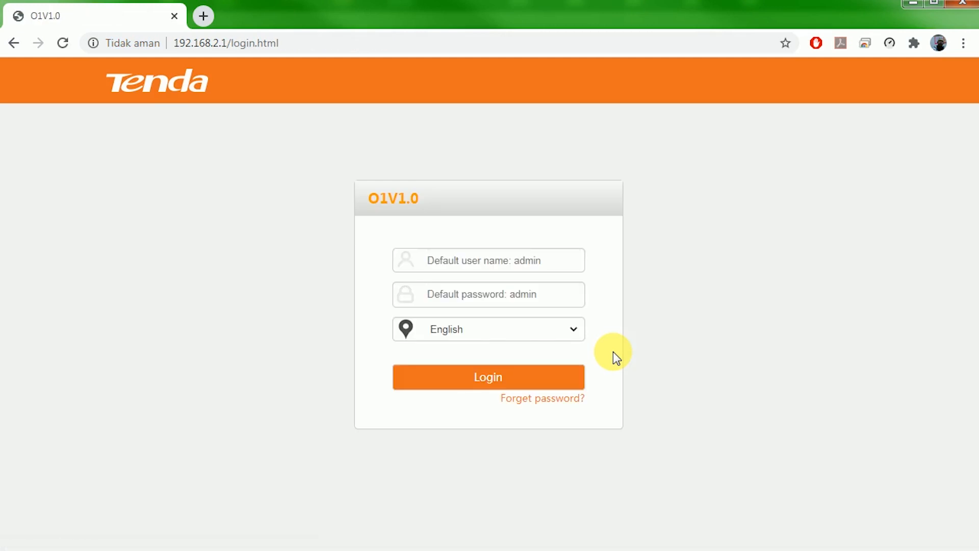
Log back in with the saved user name and the password, closing Chrome's 'Periksa sandi Anda' warning with Tutup.
click(566, 271)
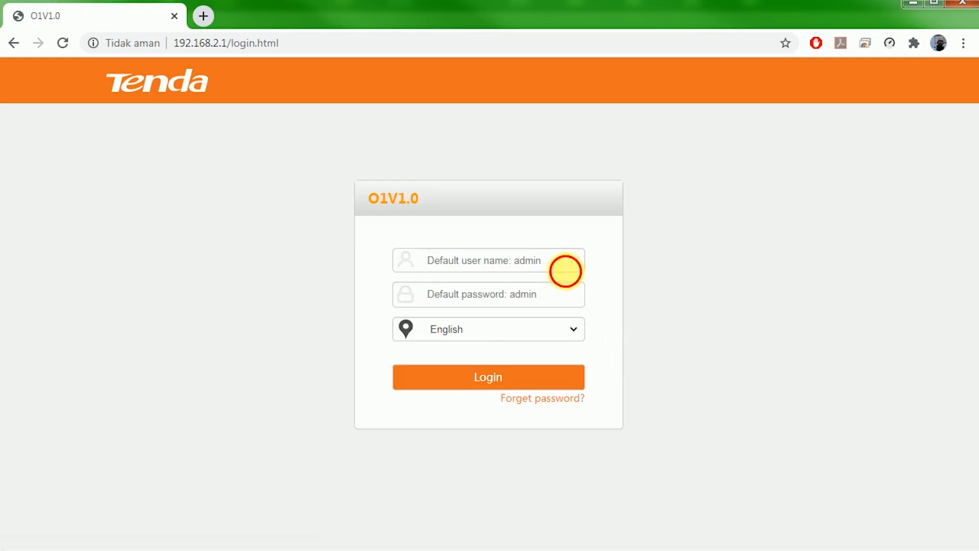
click(496, 319)
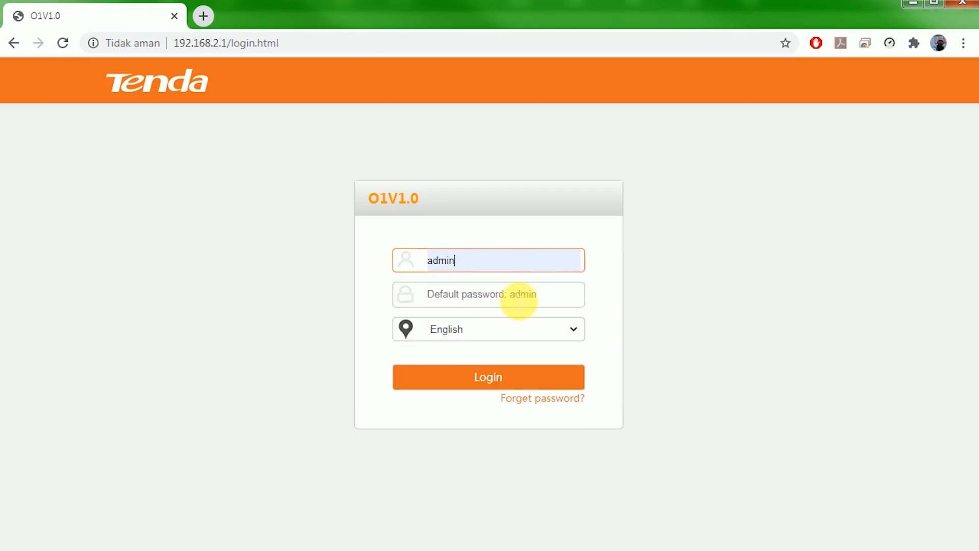
click(519, 301)
text(admin)
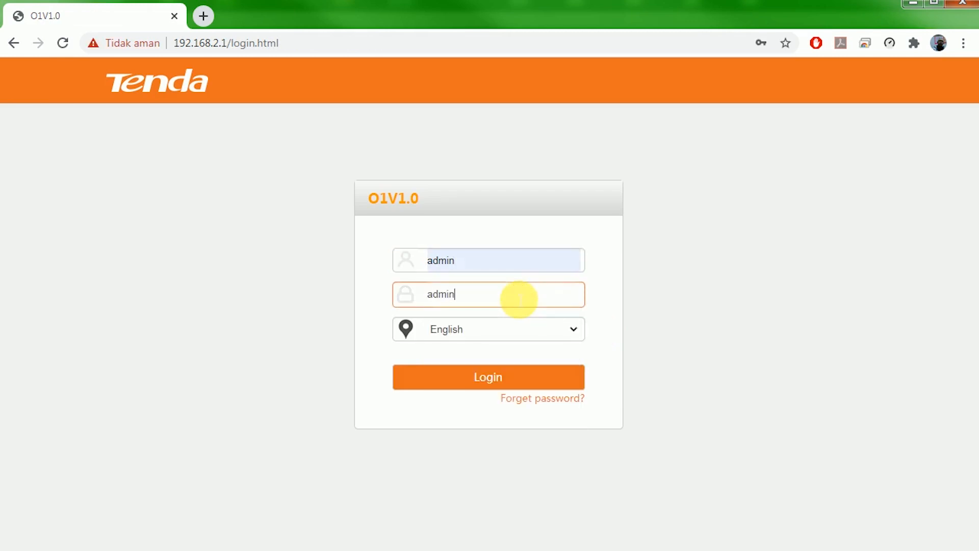
key(Tab)
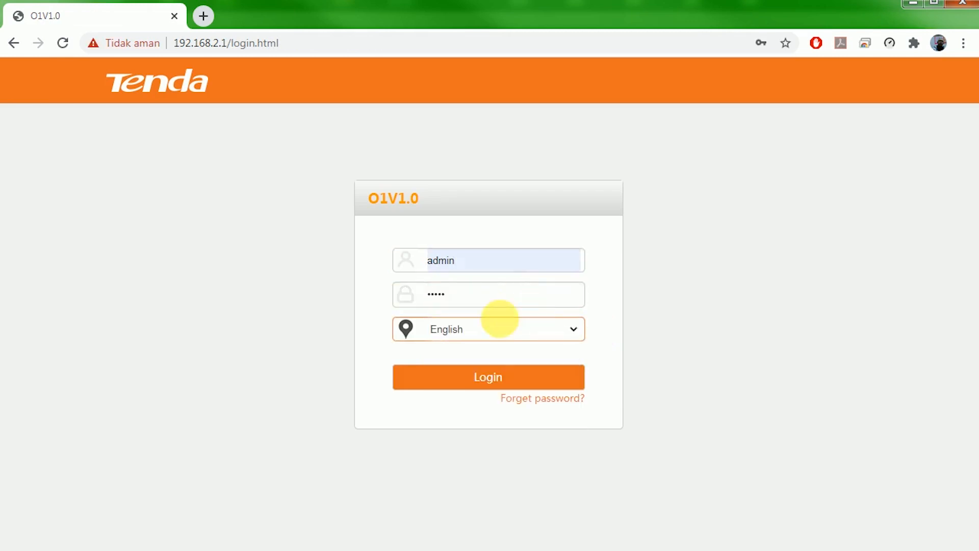
click(483, 376)
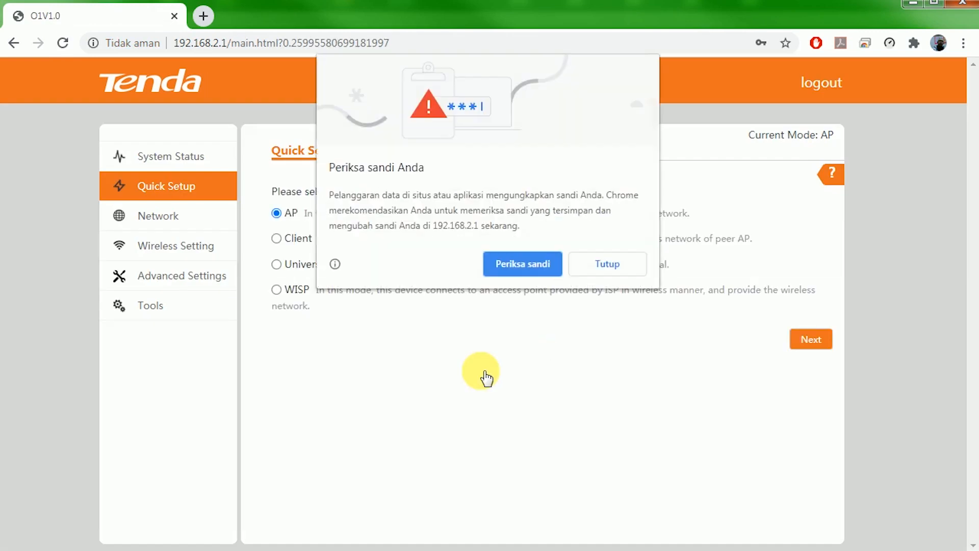
click(598, 263)
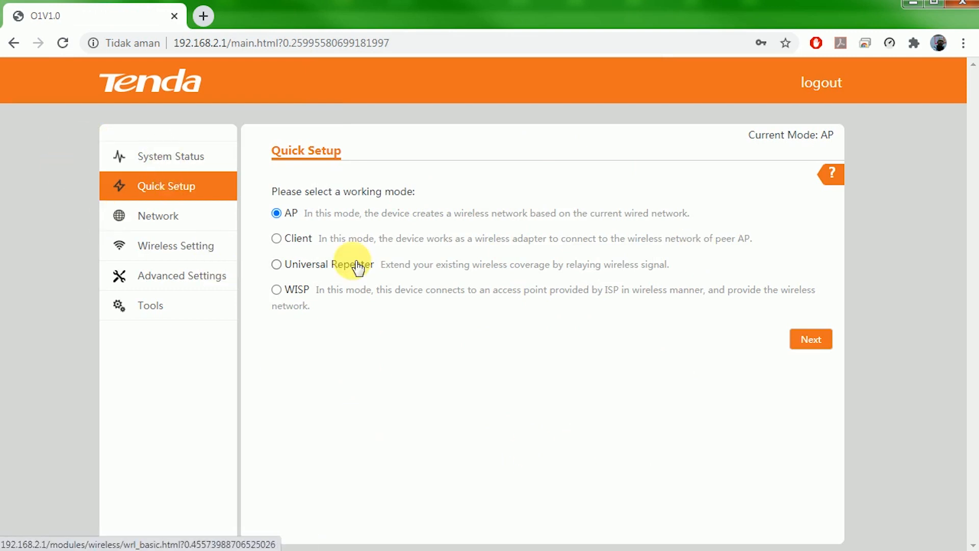
On System Status, review SSID Hotspot-jati, Signal Strength, Background Noise and TX/RX Link.
click(170, 162)
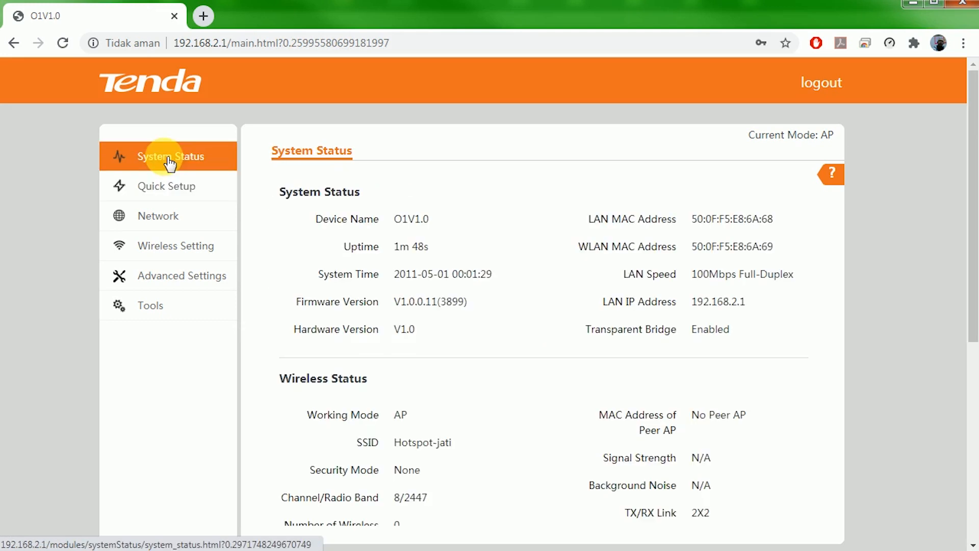
scroll(583, 388, down, 2)
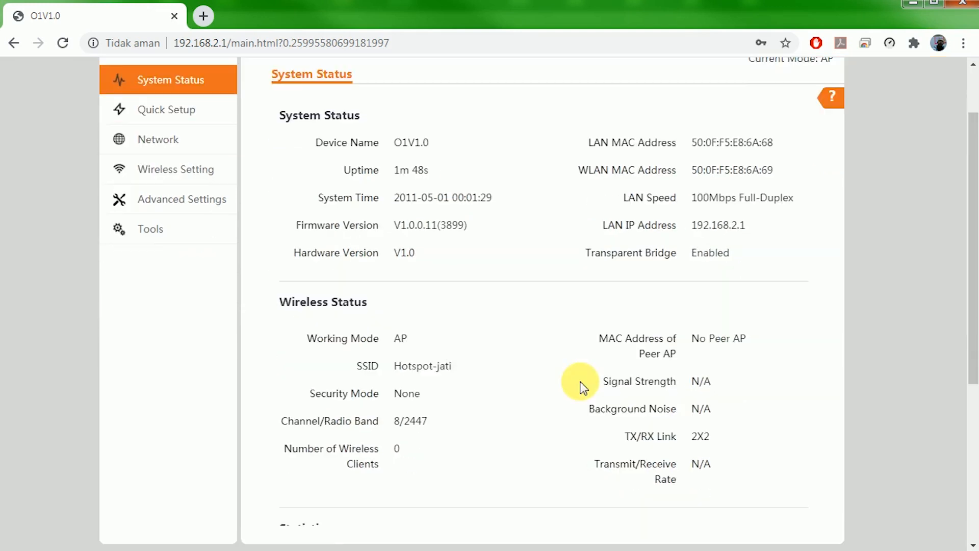
drag(393, 366, 523, 368)
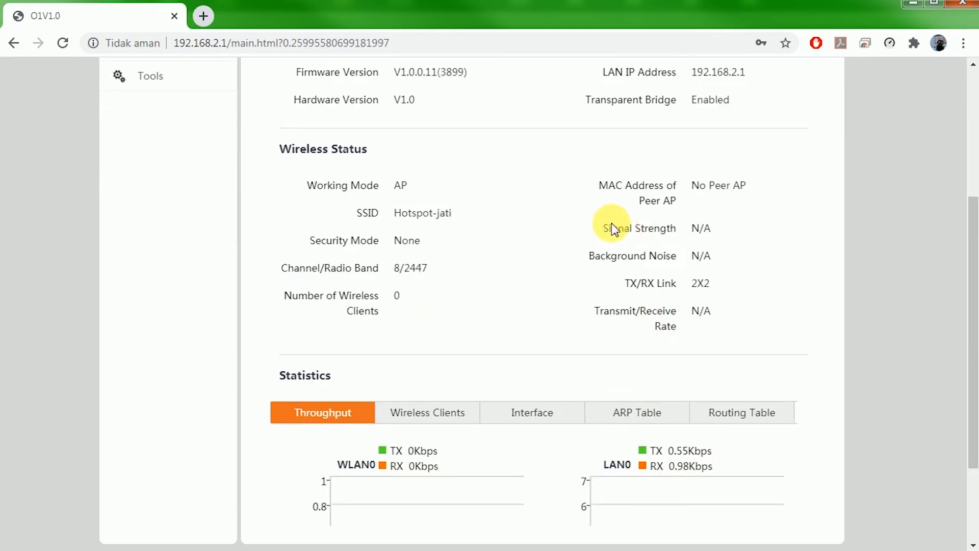
drag(610, 228, 741, 225)
drag(603, 230, 731, 236)
click(601, 261)
drag(601, 261, 747, 265)
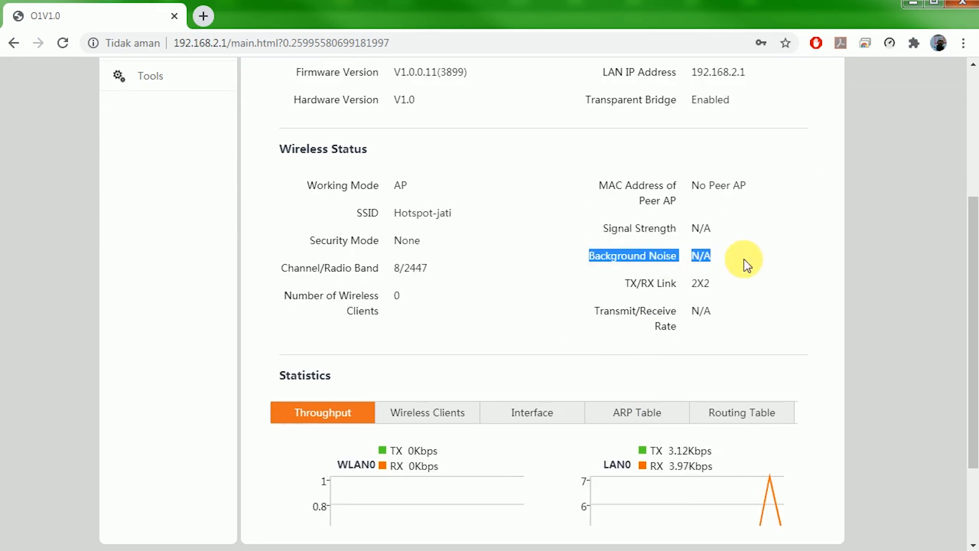
drag(626, 282, 739, 286)
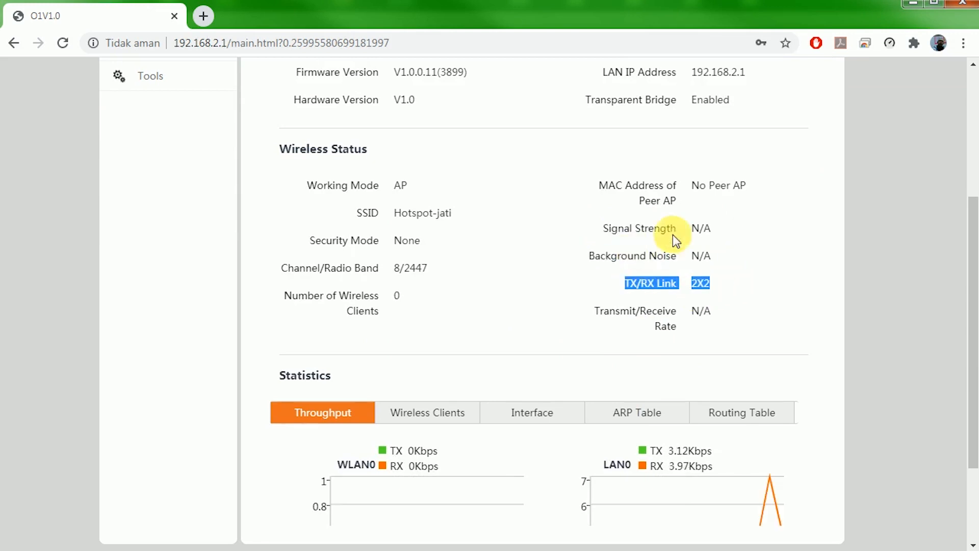
Check the LAN IP address 192.168.2.1 on the status page, then go to LAN Setup.
scroll(703, 301, down, 2)
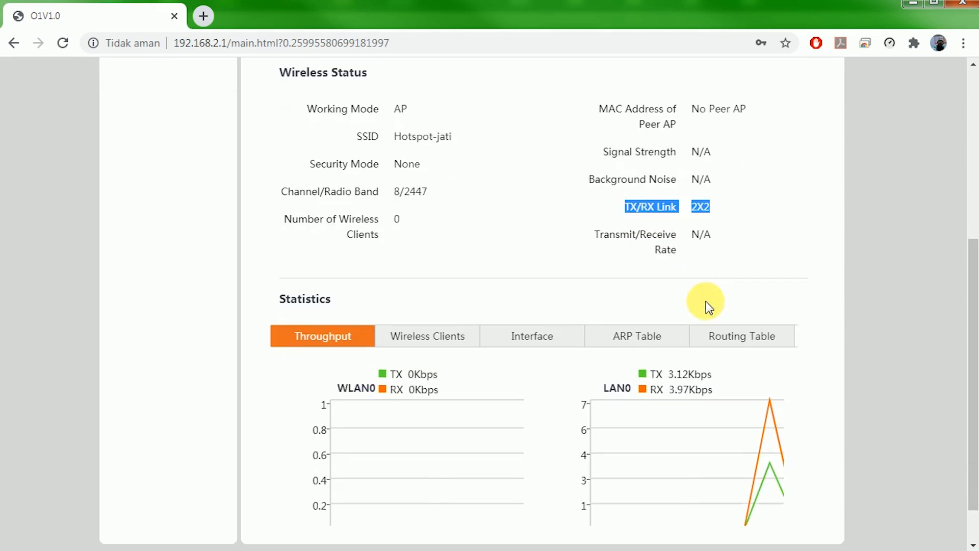
scroll(731, 402, up, 5)
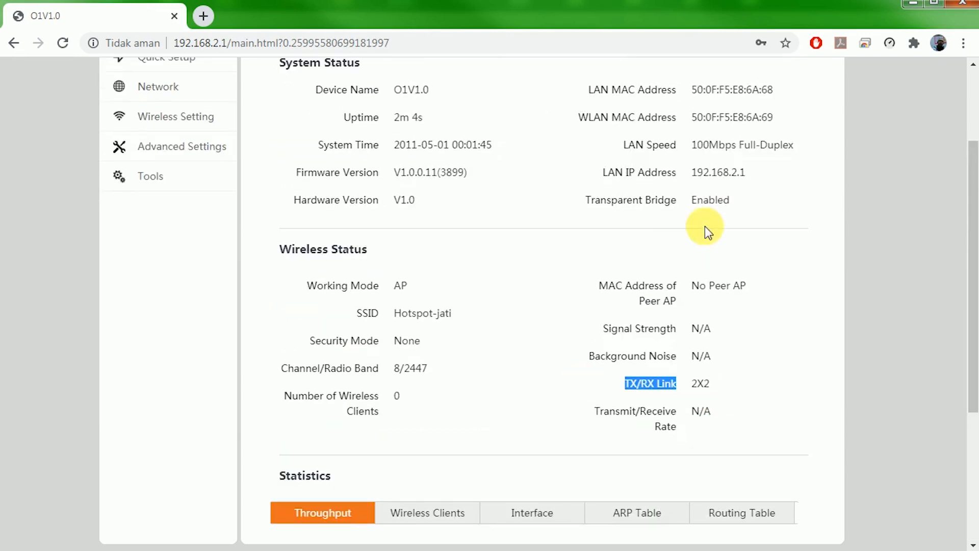
drag(691, 250, 767, 250)
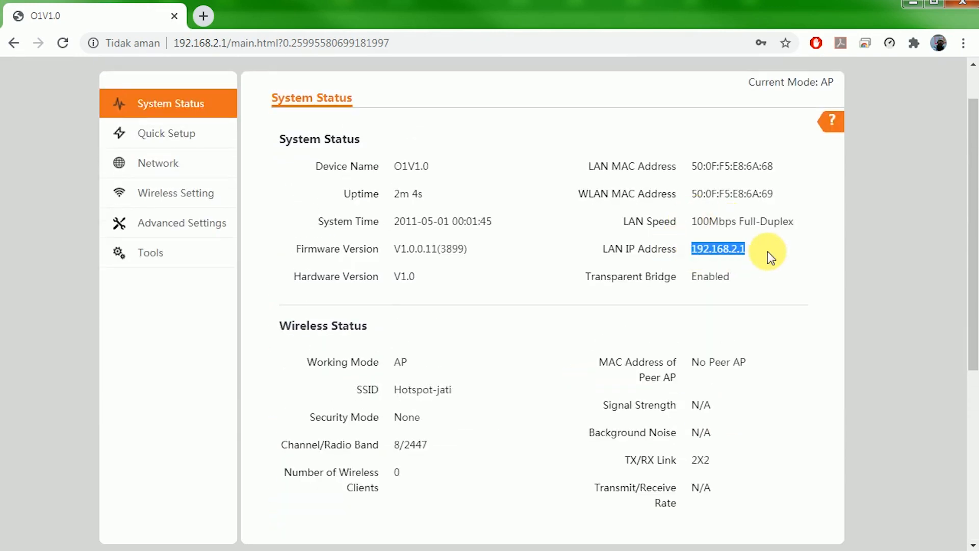
click(691, 250)
drag(690, 250, 775, 251)
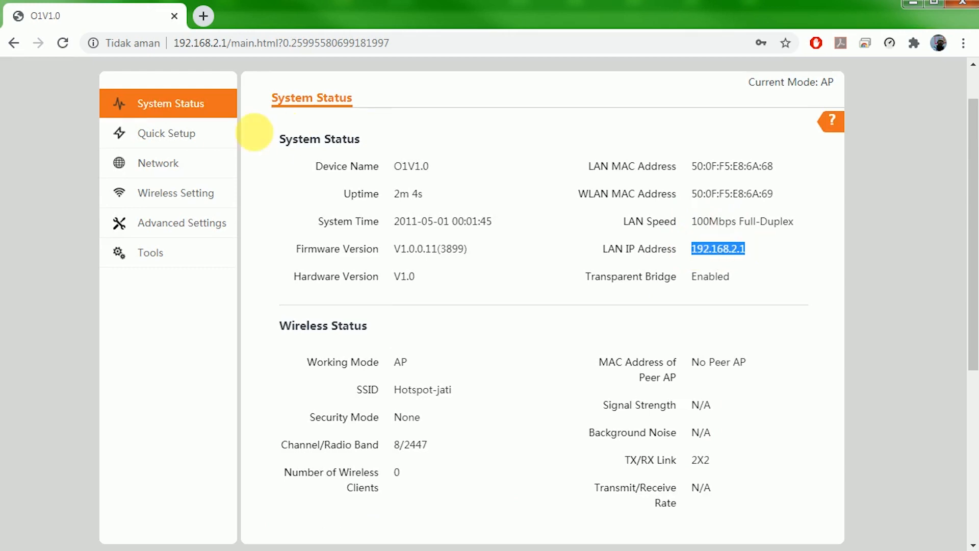
click(171, 166)
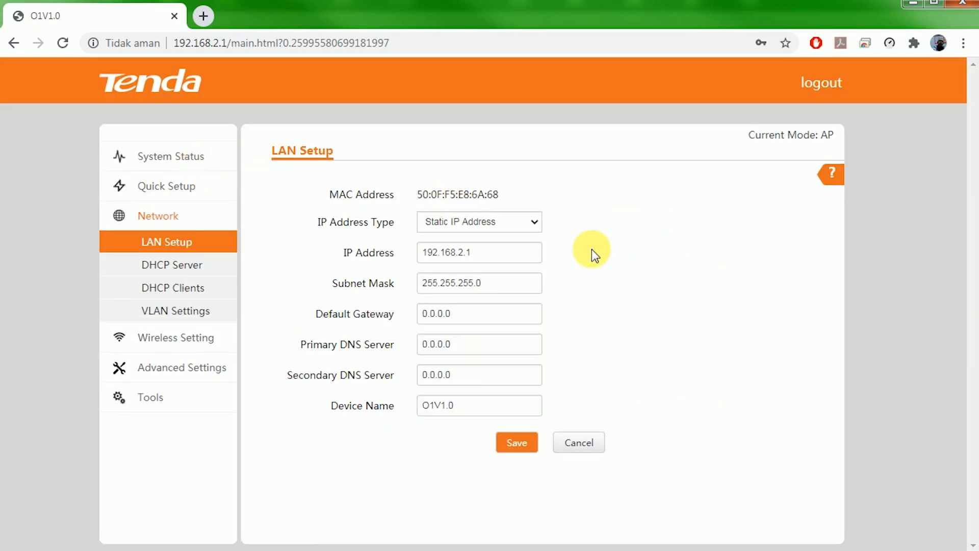
Replace the LAN Setup IP Address with 10.10.10.6.
drag(534, 256, 381, 251)
drag(526, 256, 356, 248)
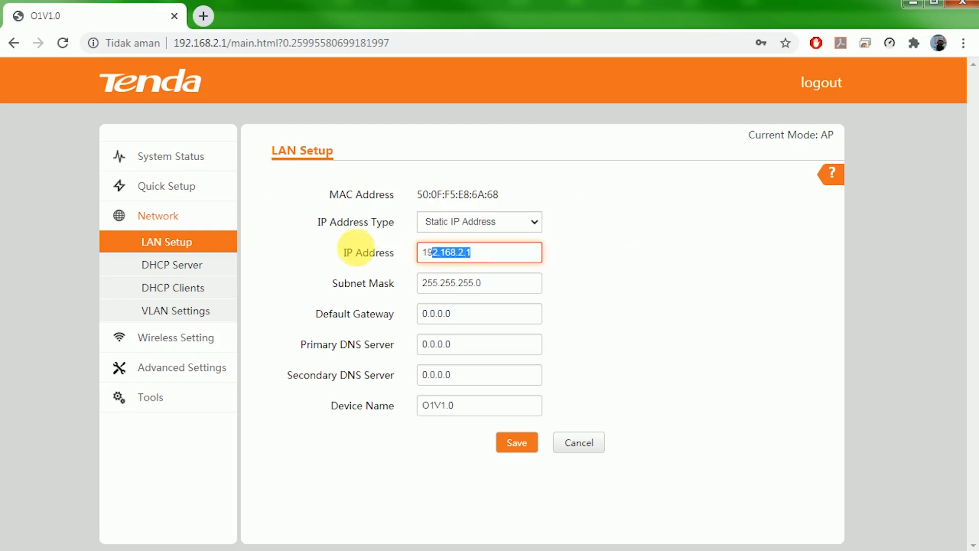
drag(515, 263, 347, 248)
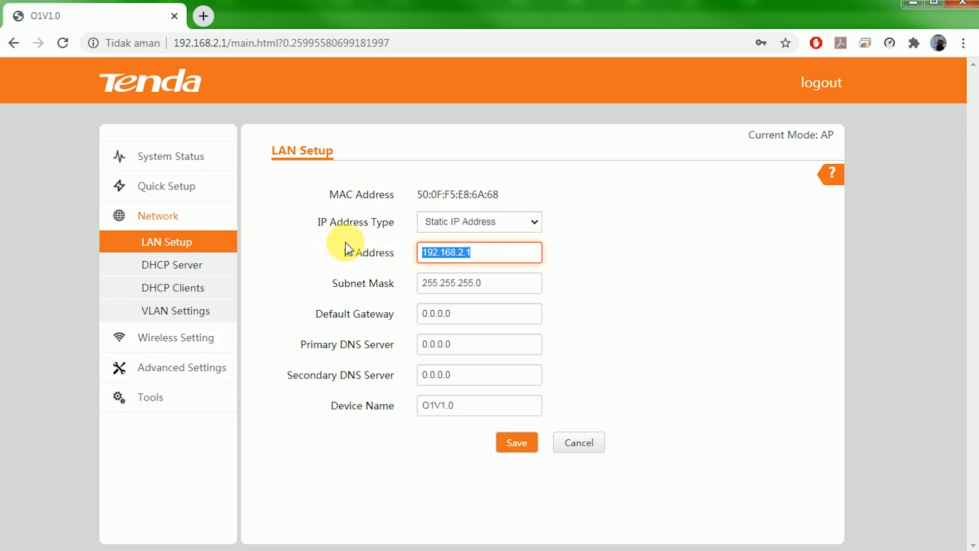
text(10.10.10.6)
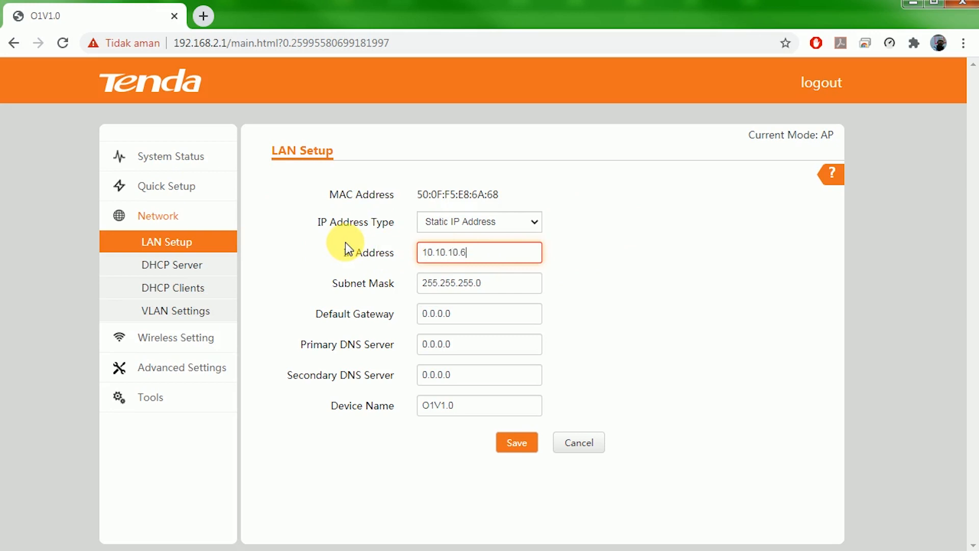
click(694, 316)
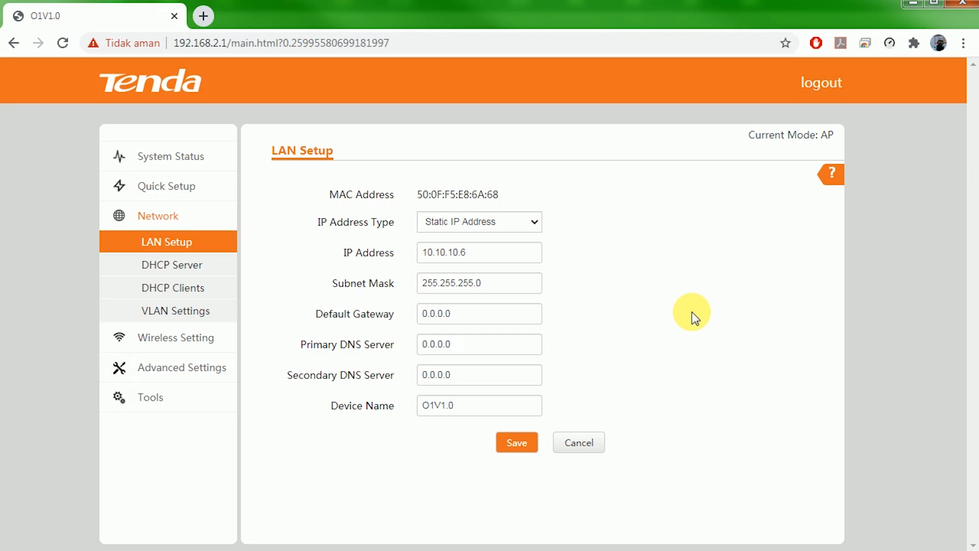
Restore the LAN IP Address from 10.10.10.6 back to 192.168.2.1 via the autocomplete suggestion.
click(368, 255)
click(499, 253)
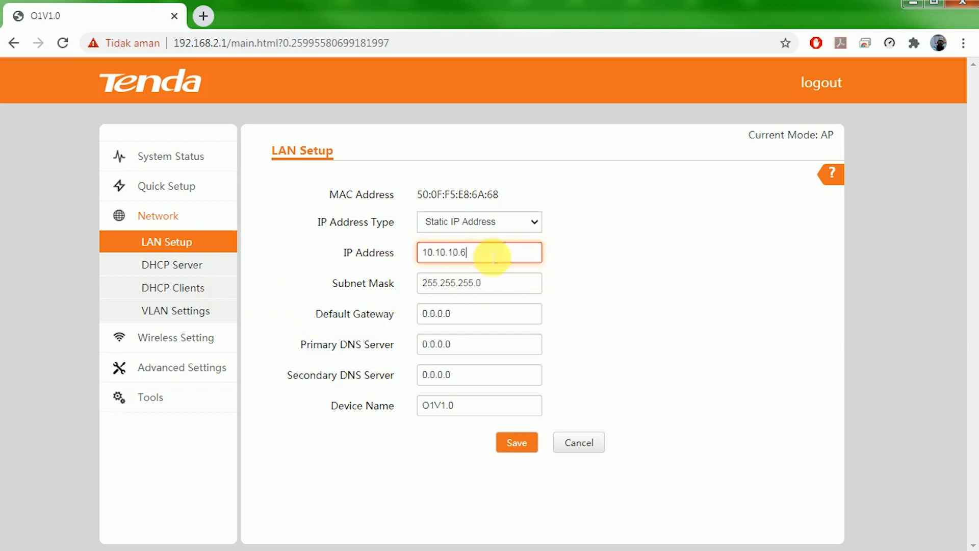
click(349, 252)
click(511, 261)
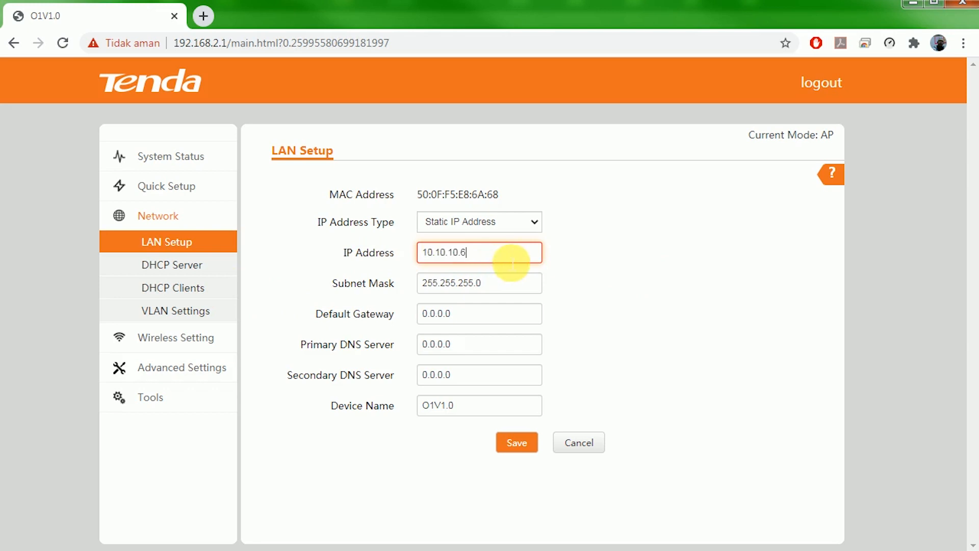
click(317, 252)
click(509, 251)
click(334, 252)
click(529, 252)
click(304, 255)
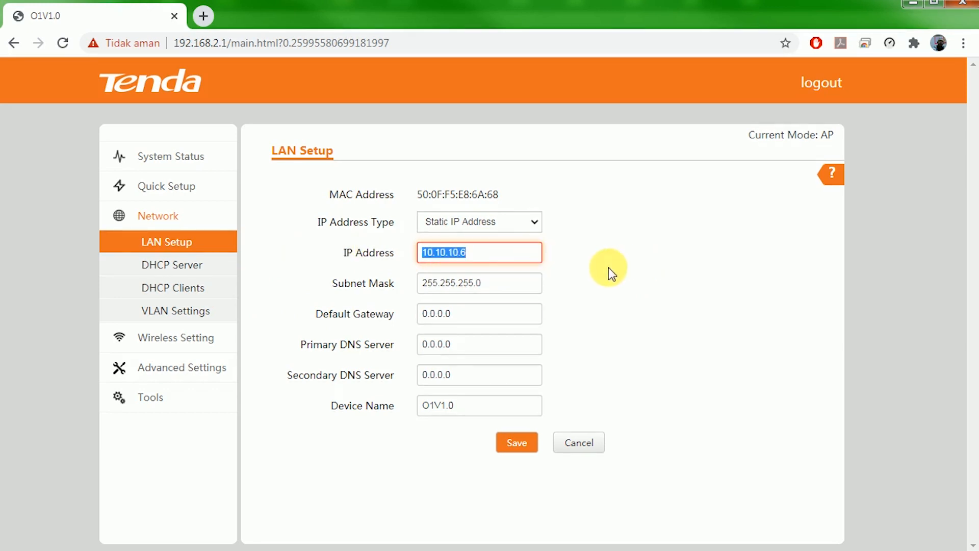
click(467, 254)
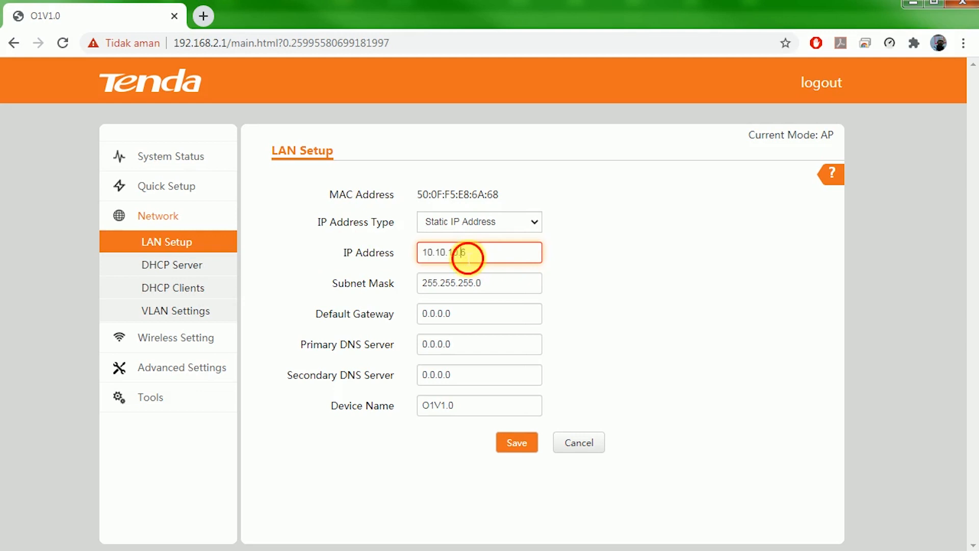
click(580, 264)
click(524, 257)
click(316, 252)
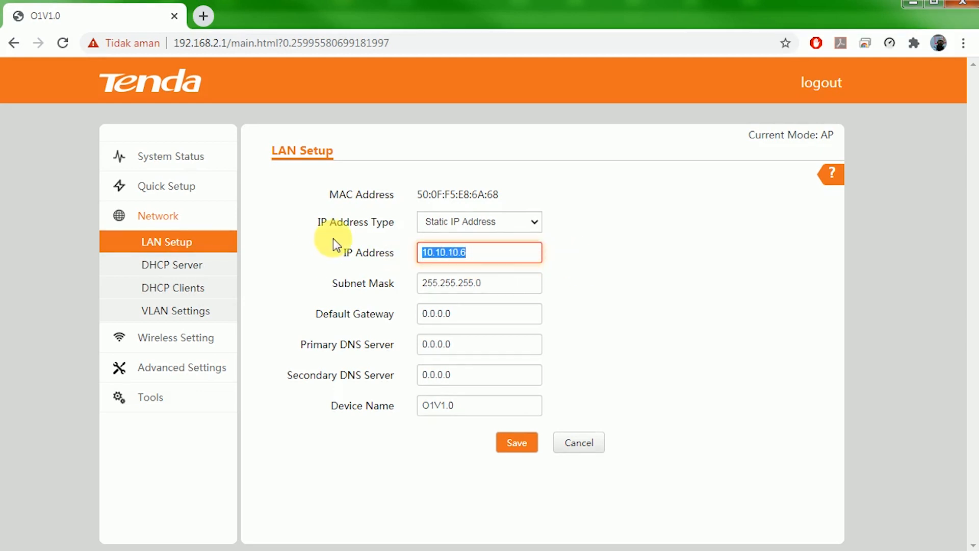
text(1)
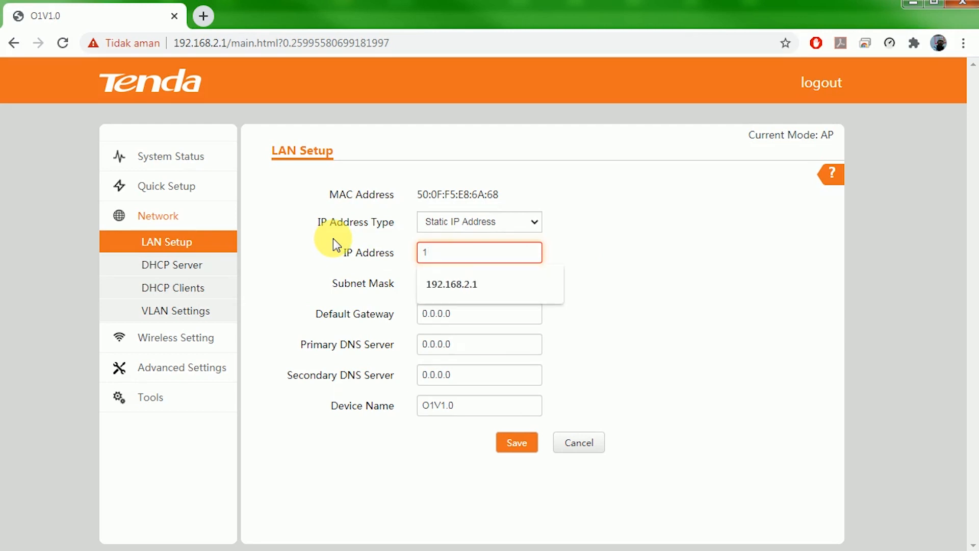
text(92.168.2.1)
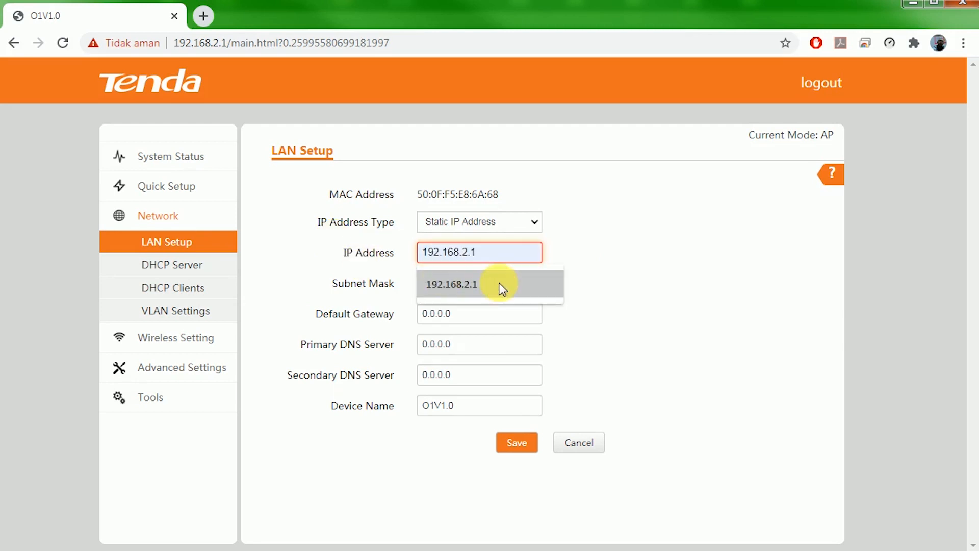
click(498, 284)
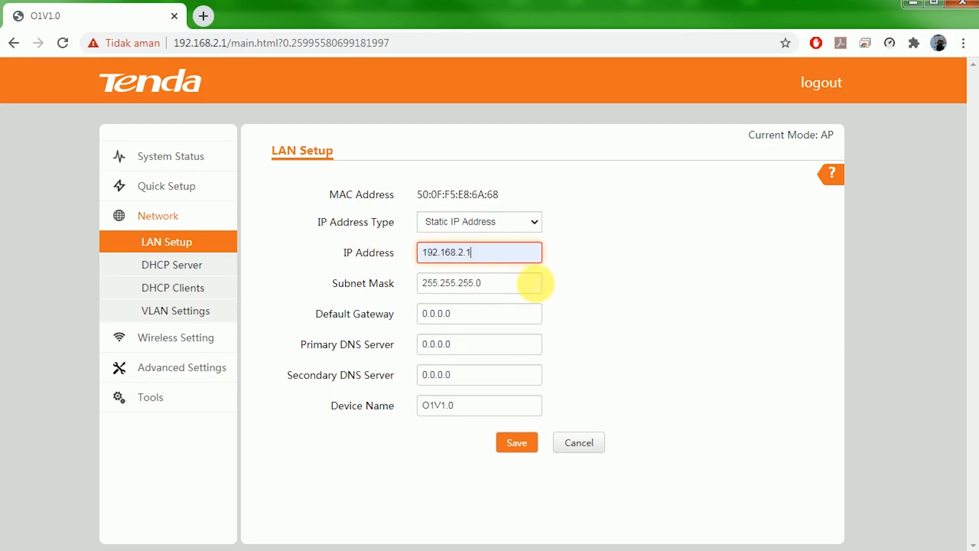
Toggle DHCP Server enable on and back off, then view DHCP Clients and VLAN Settings.
click(186, 273)
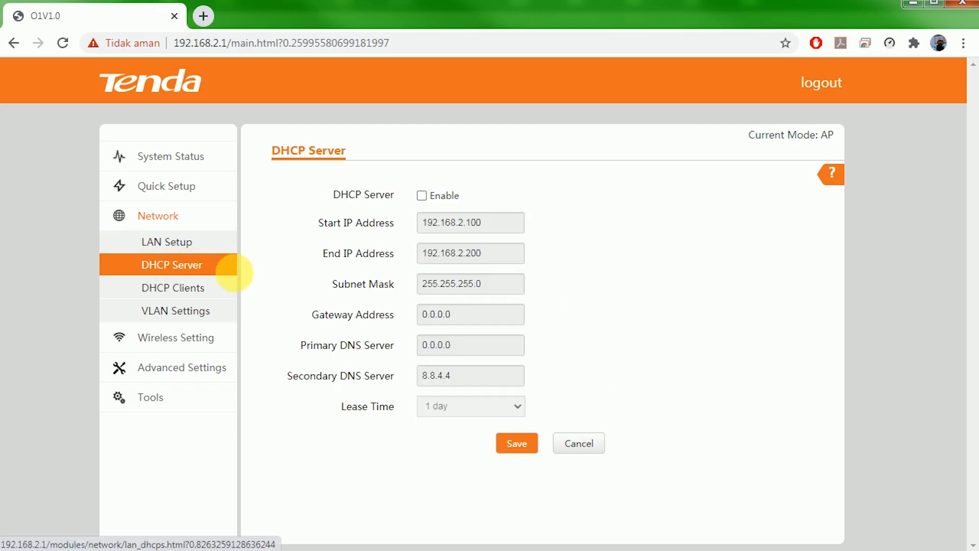
click(422, 195)
click(421, 195)
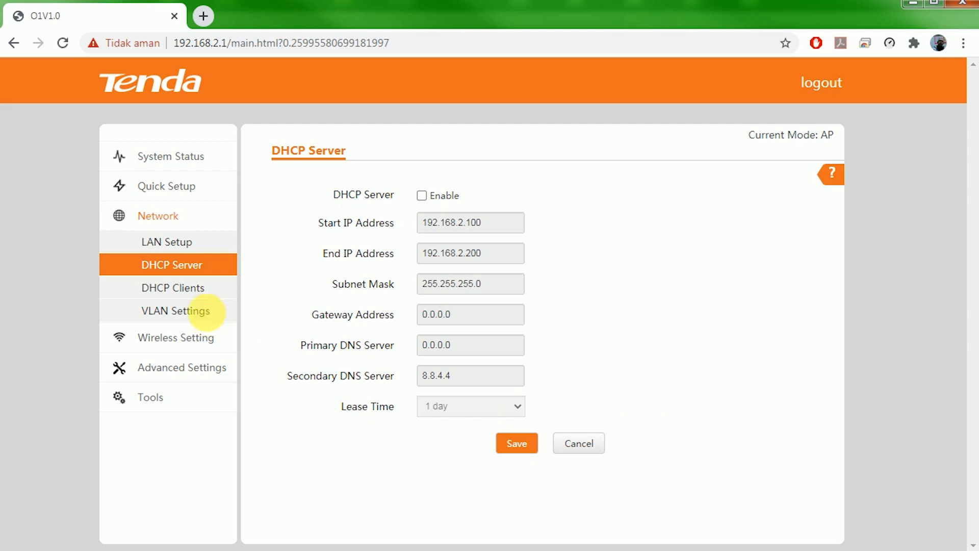
click(195, 296)
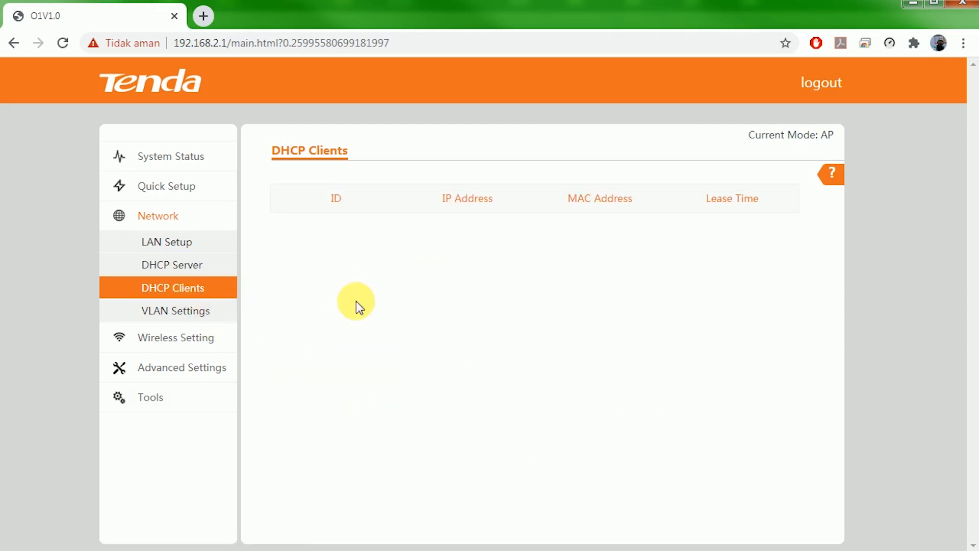
click(185, 318)
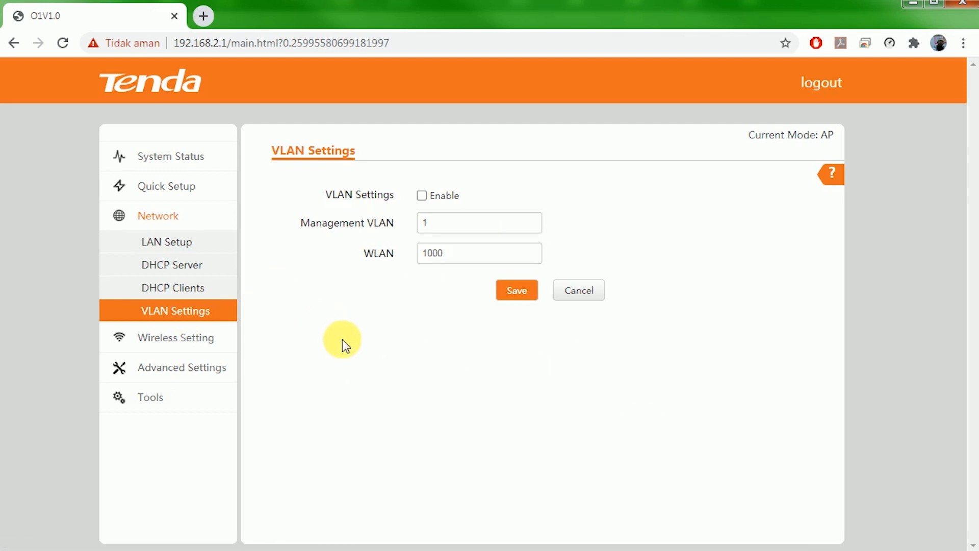
Try Channel Bandwidth 20MHz, 40MHz and Auto, leave it at 20MHz, then view Tools' Date & Time.
click(203, 337)
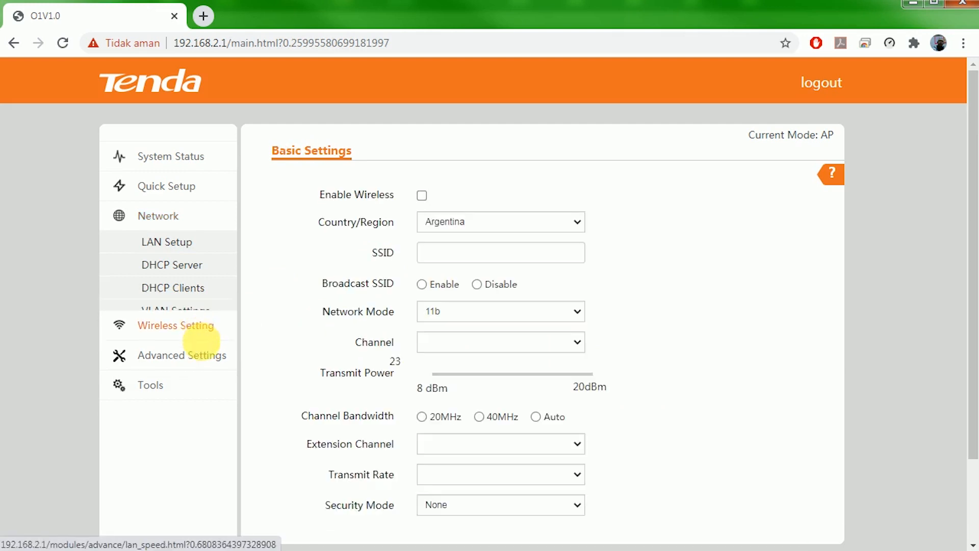
scroll(379, 324, down, 2)
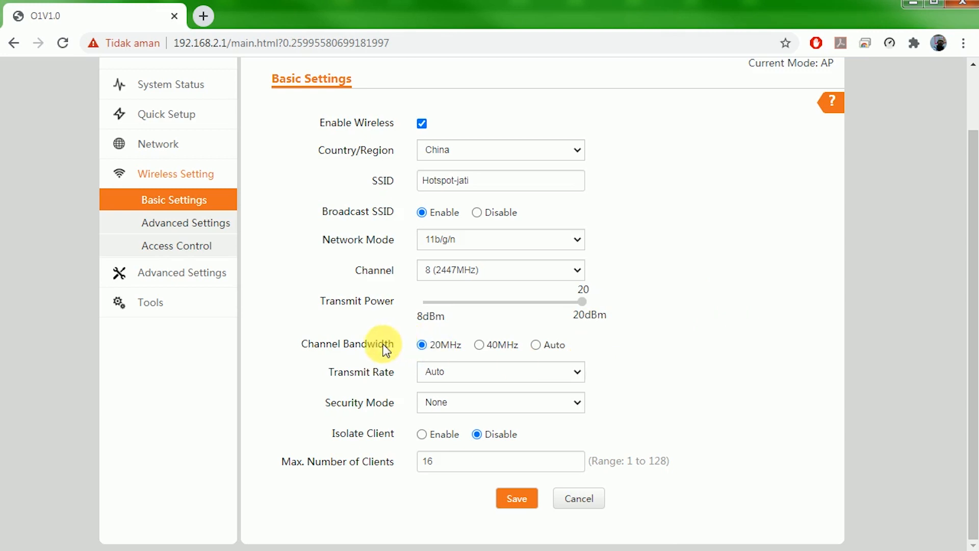
click(437, 351)
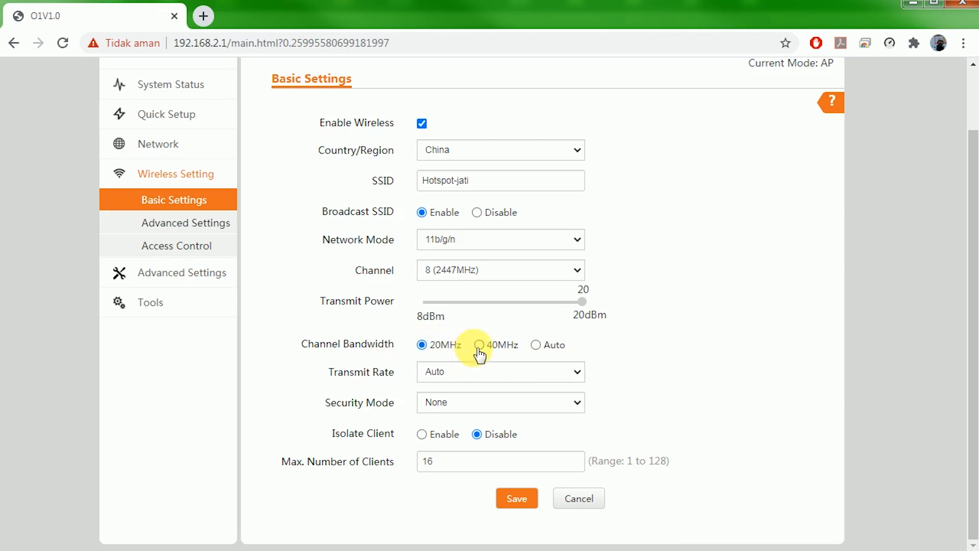
click(478, 346)
click(423, 347)
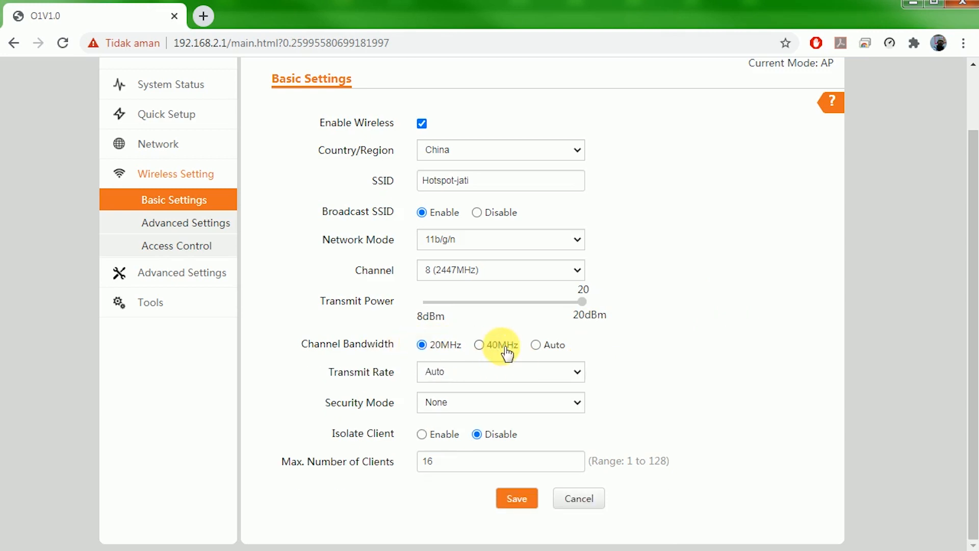
click(534, 347)
click(423, 346)
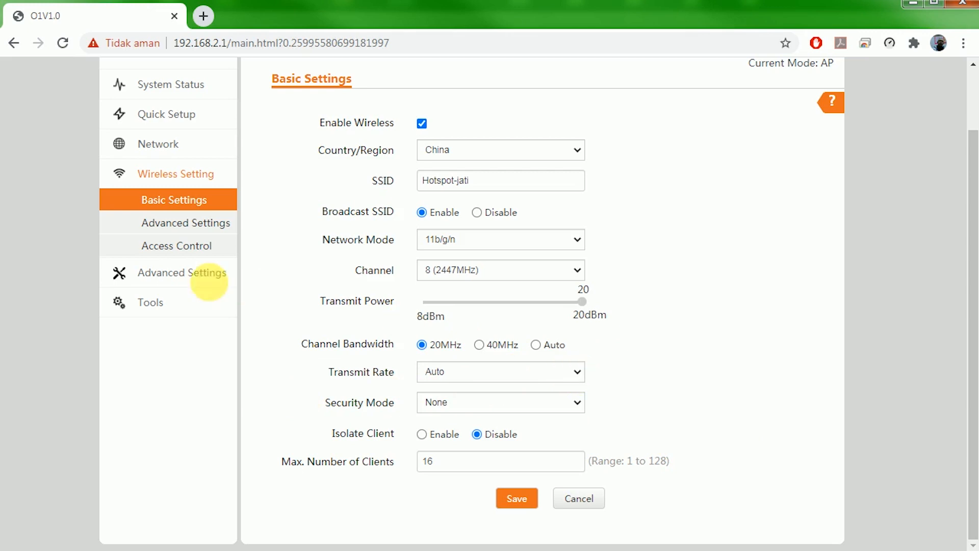
click(179, 299)
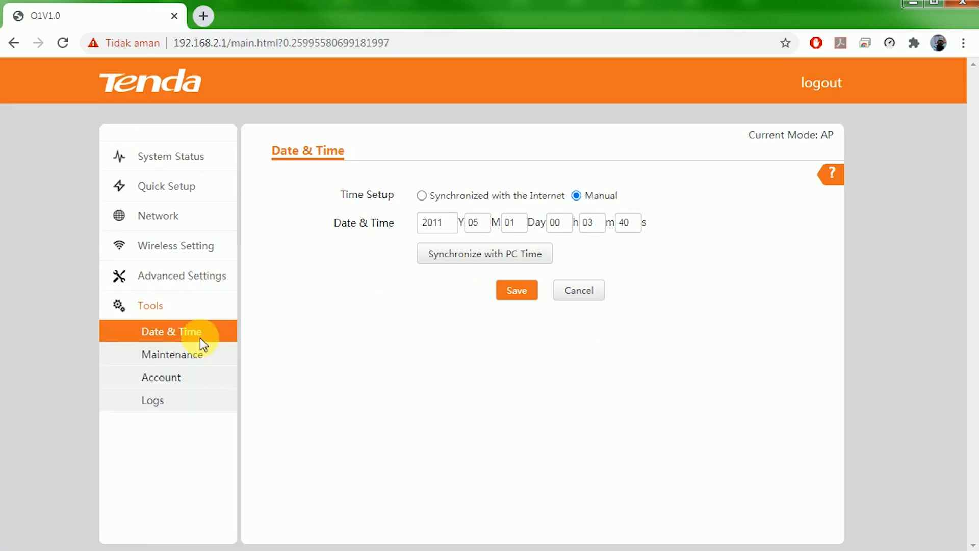
In Tools > Account, enter the old password, a new user name and new password, and save.
click(187, 378)
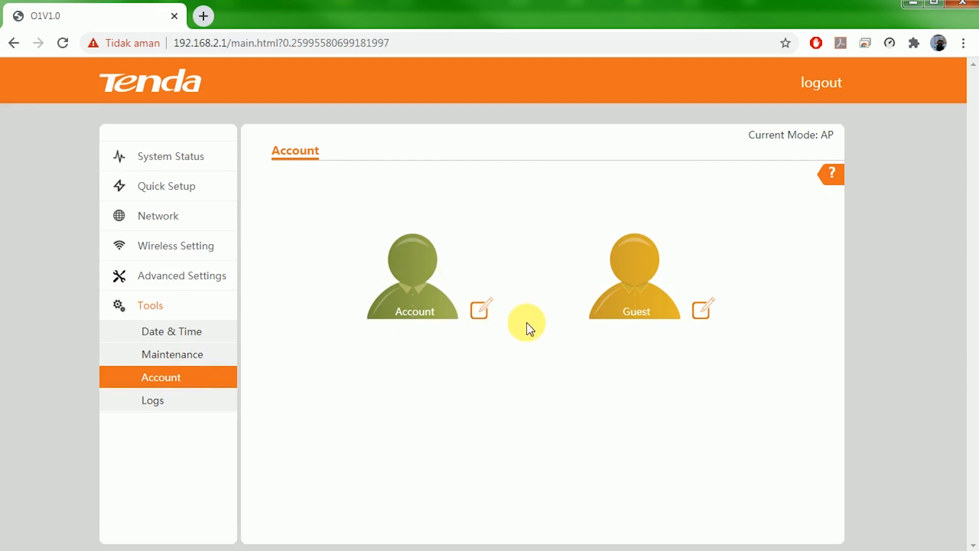
click(481, 311)
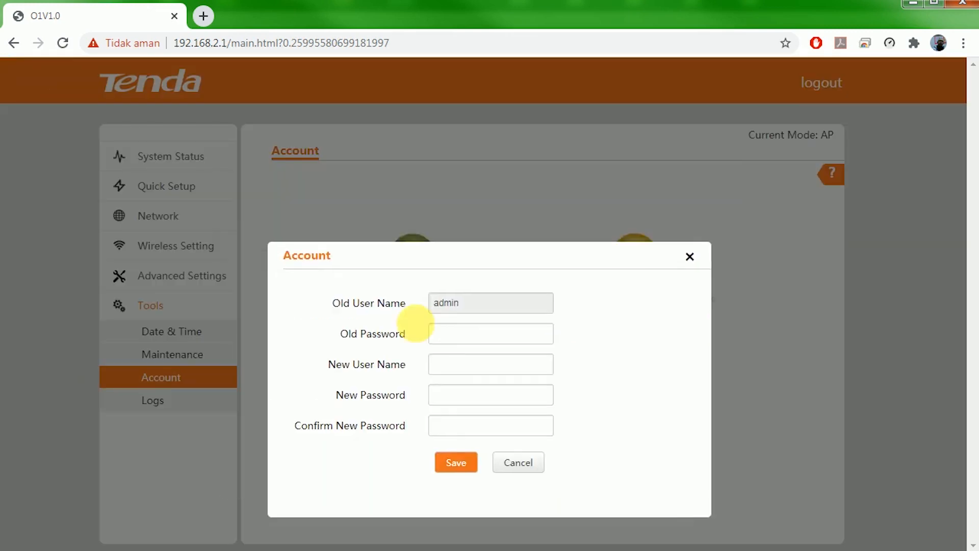
click(482, 270)
text(admin)
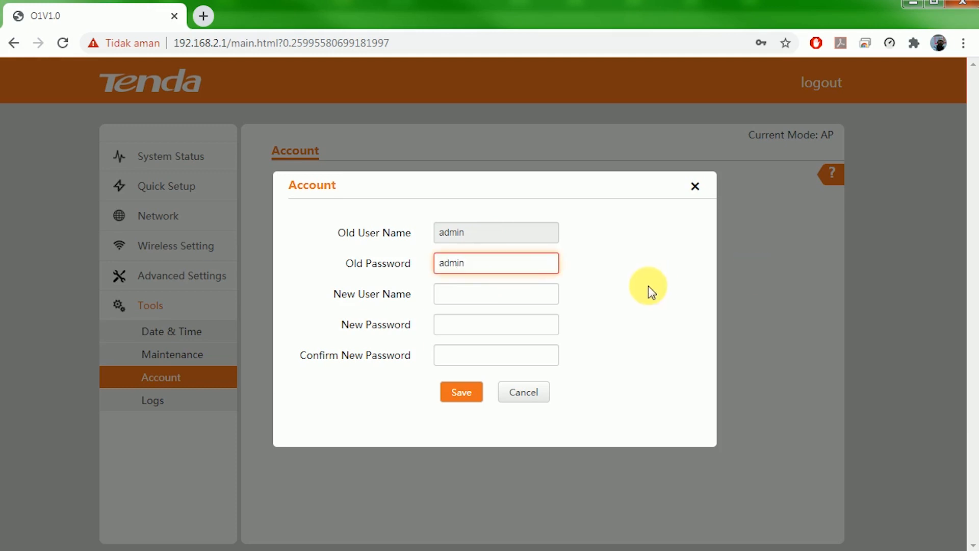
click(492, 300)
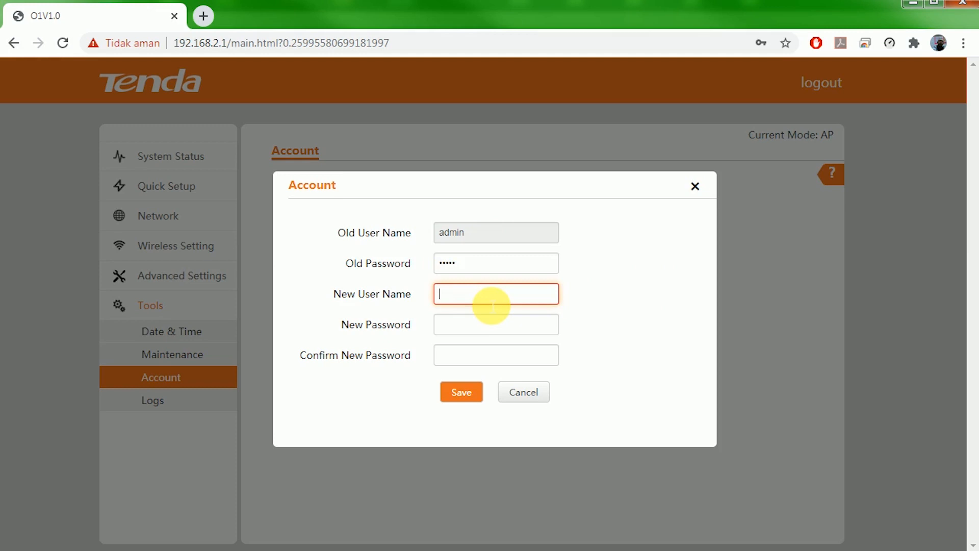
text(sarjana)
click(459, 331)
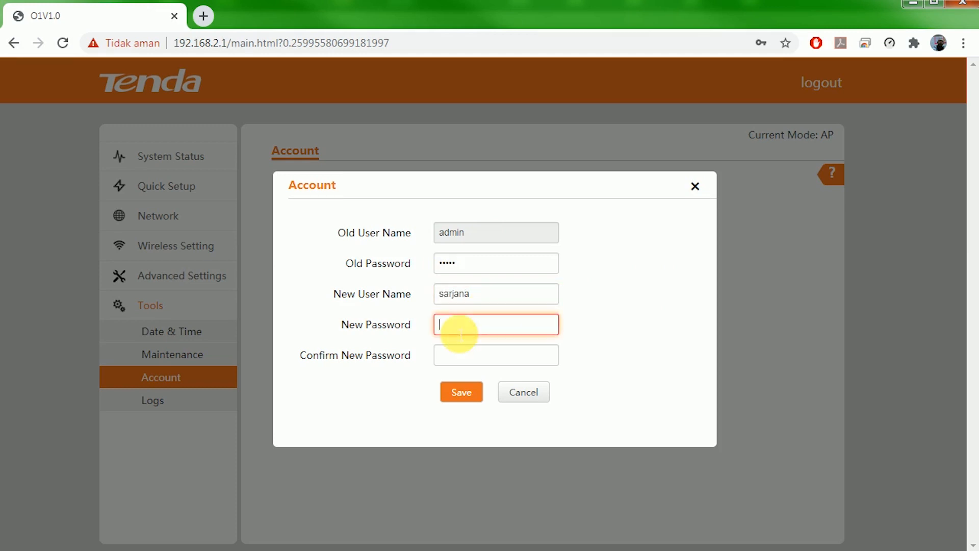
text(tutorial)
click(459, 363)
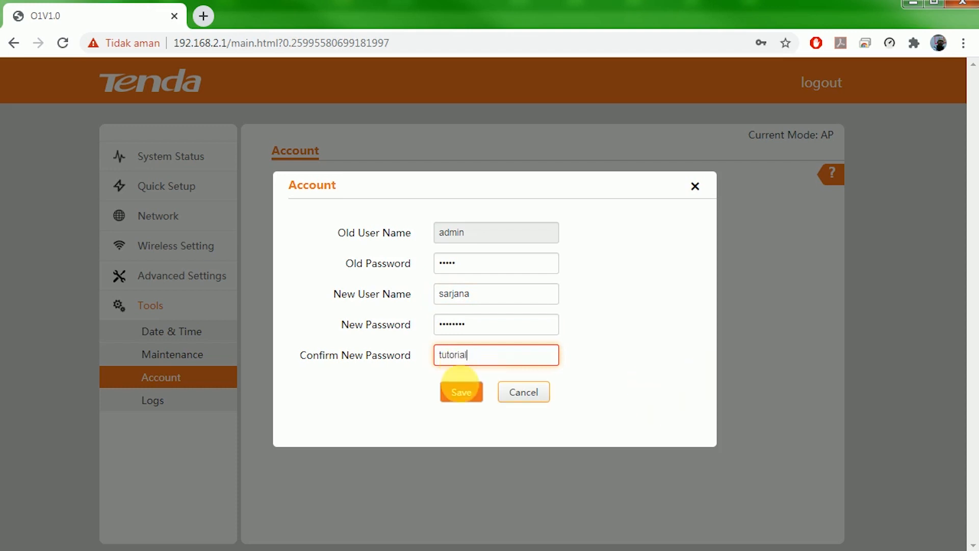
click(464, 391)
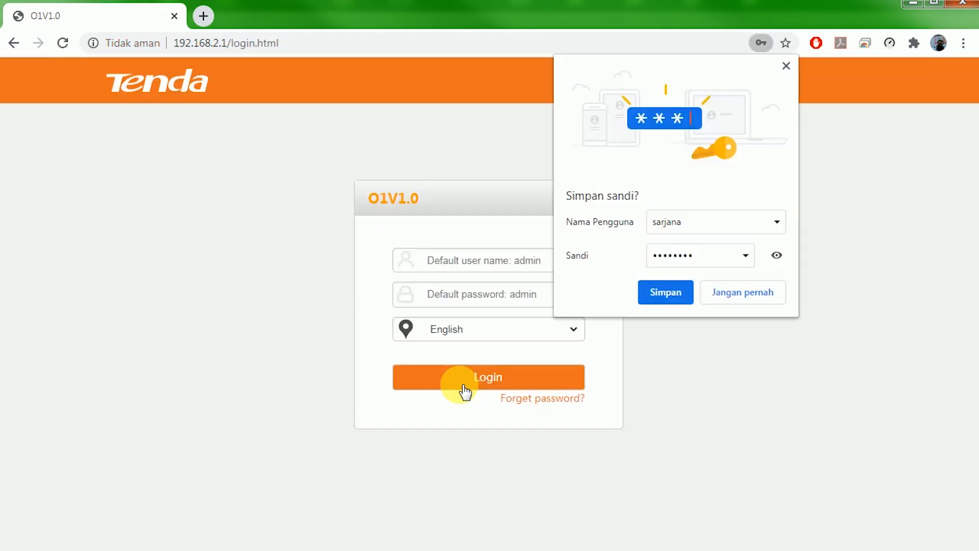
Log back in with the new username and password, dismiss Chrome's save prompt, and open Network LAN Setup.
click(776, 255)
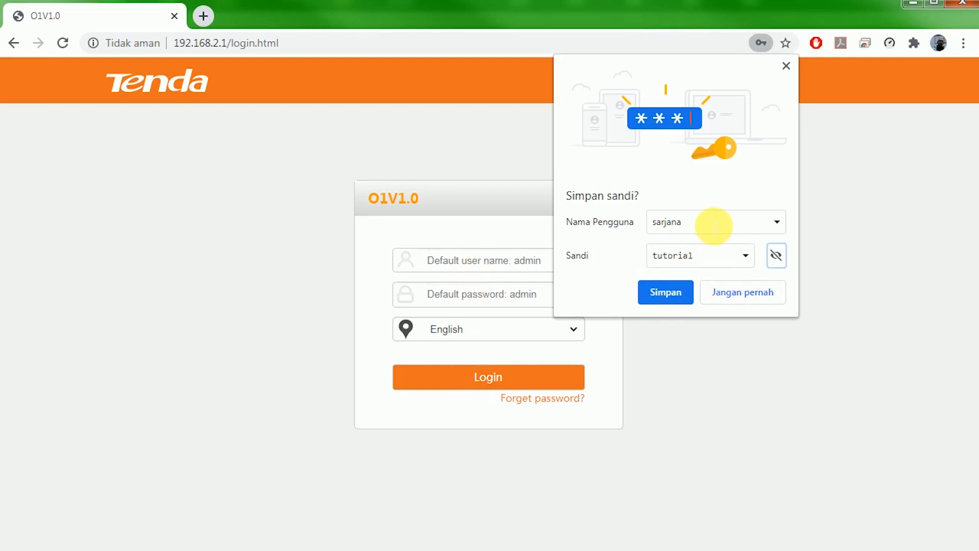
click(500, 264)
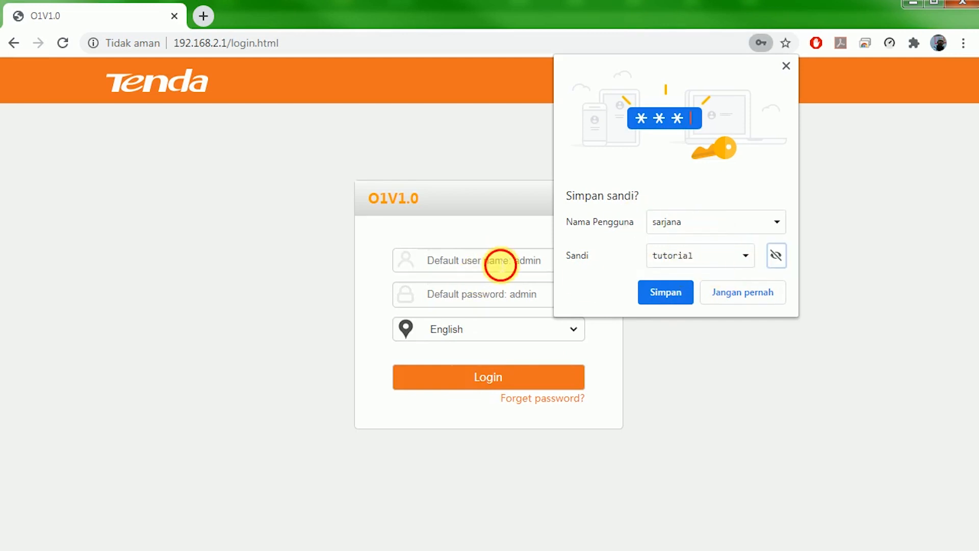
text(sarjana)
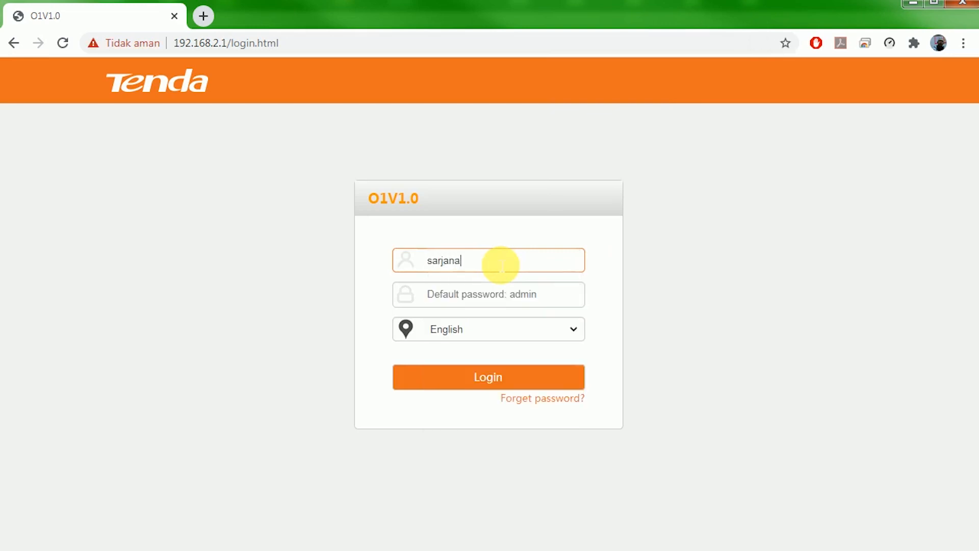
key(Tab)
text(tutoria)
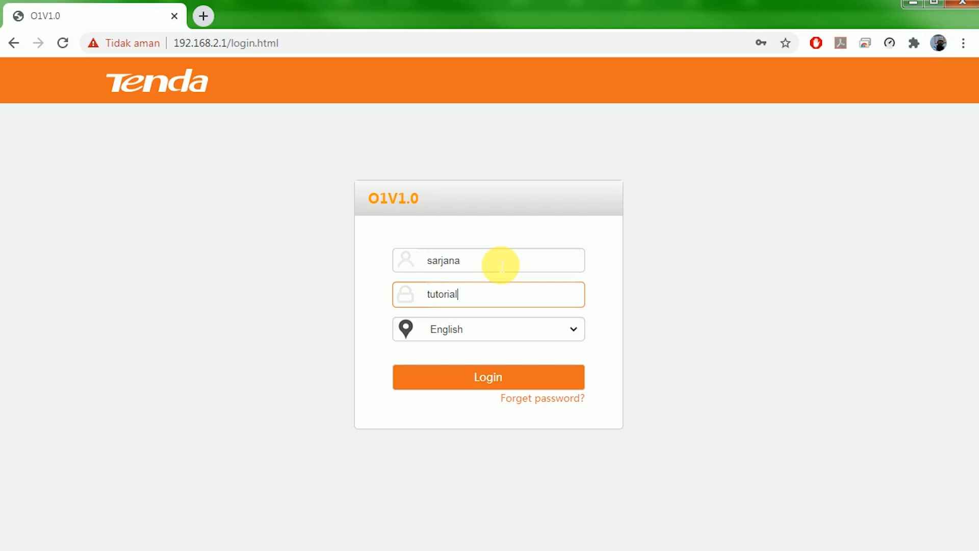
click(486, 379)
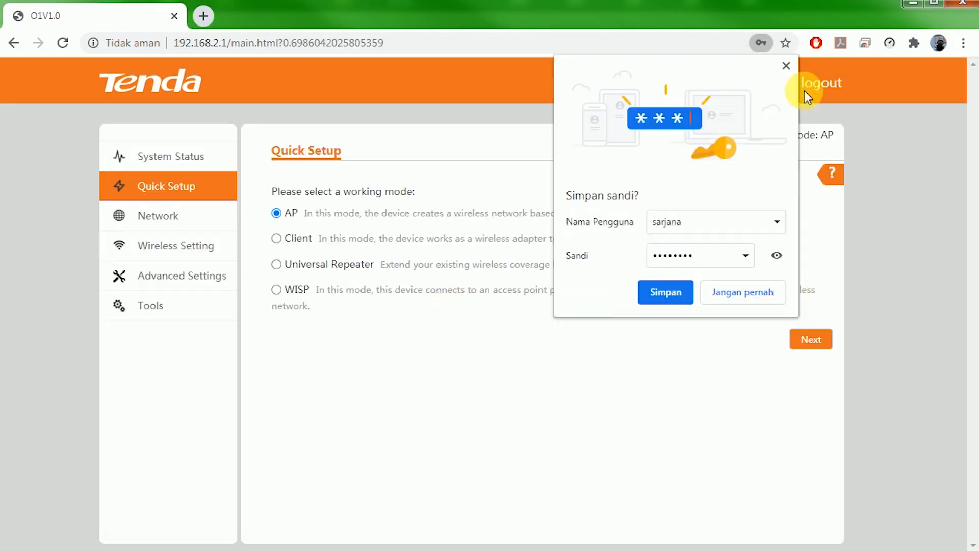
click(786, 65)
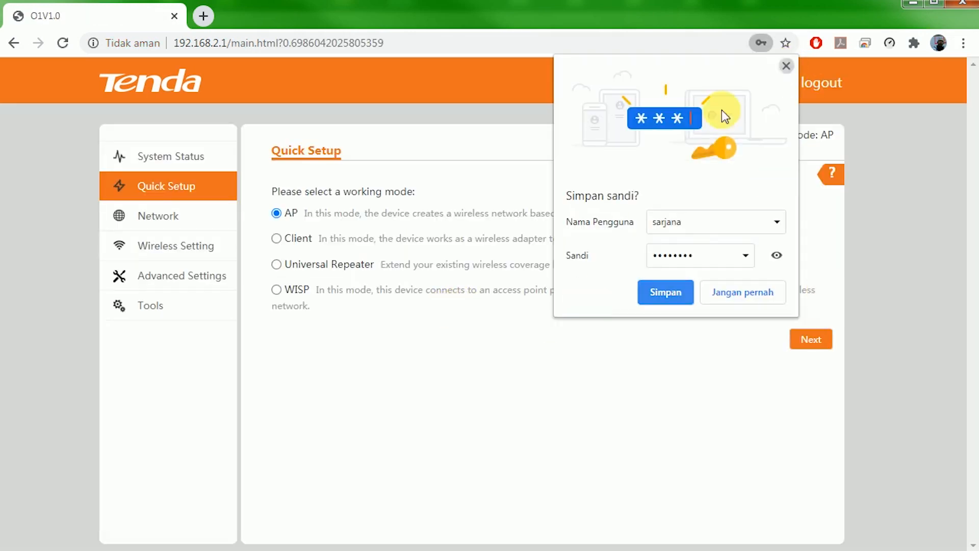
click(175, 219)
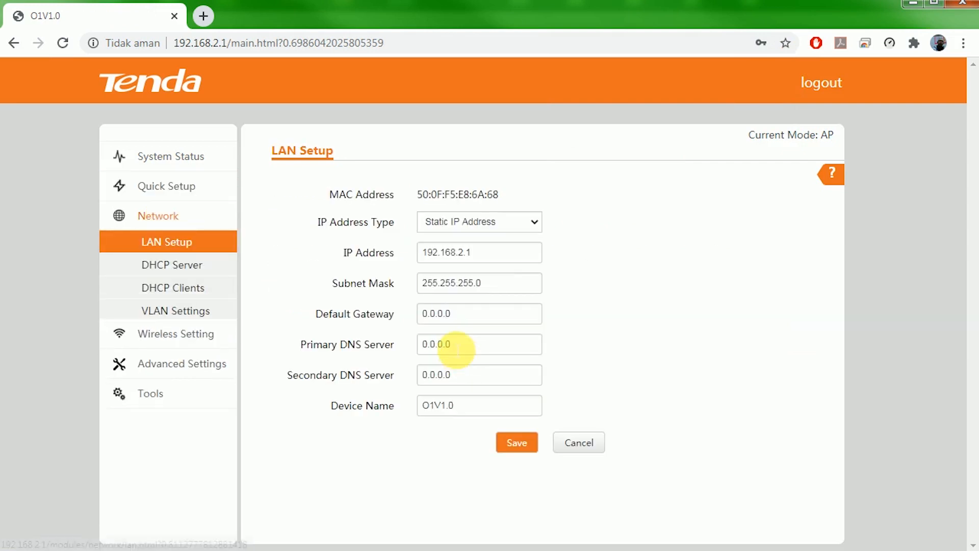
Leave the router's LAN IP at 192.168.2.1 and bring up the Local Area KIRI Status window.
drag(505, 255, 341, 247)
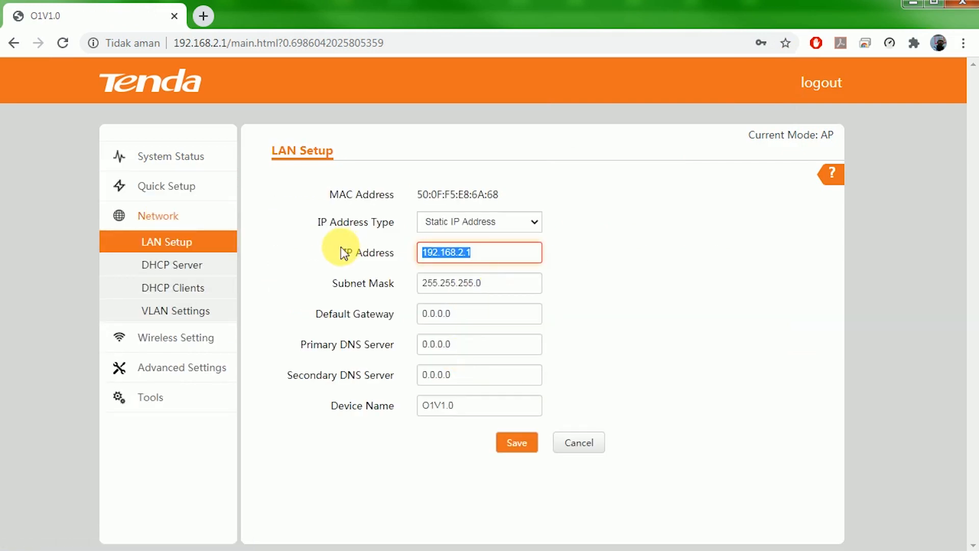
click(519, 255)
click(614, 293)
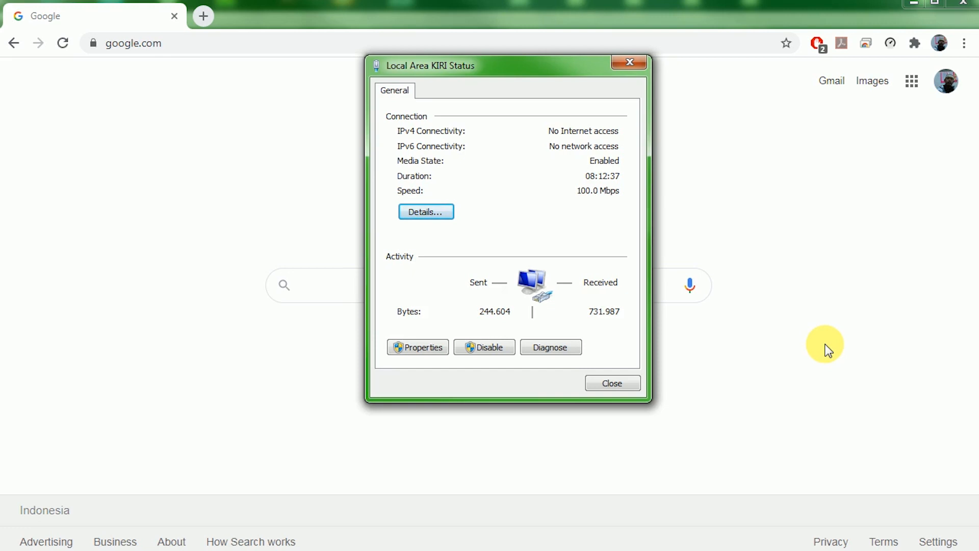
Open the adapter's IPv4 settings and check the static IP 192.168.2.22.
click(428, 346)
double_click(533, 268)
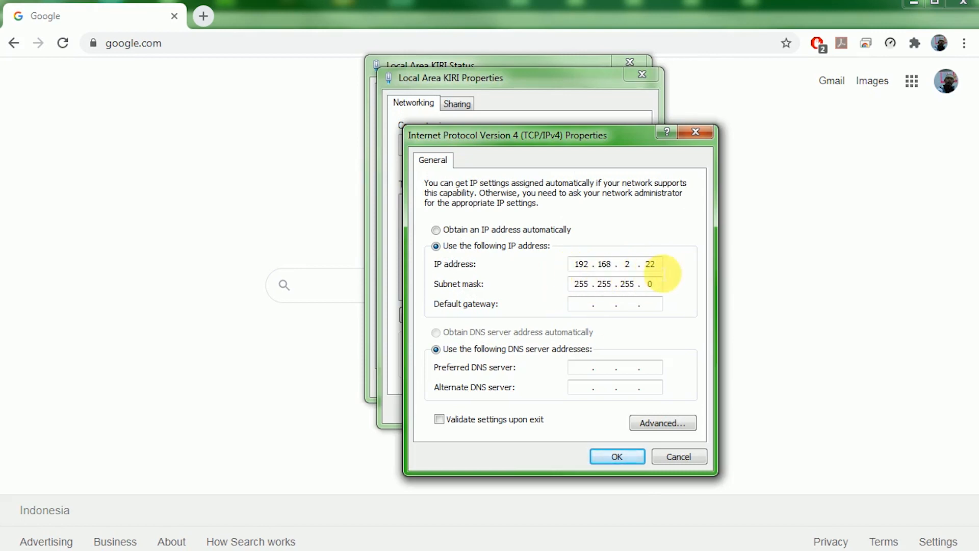
double_click(649, 263)
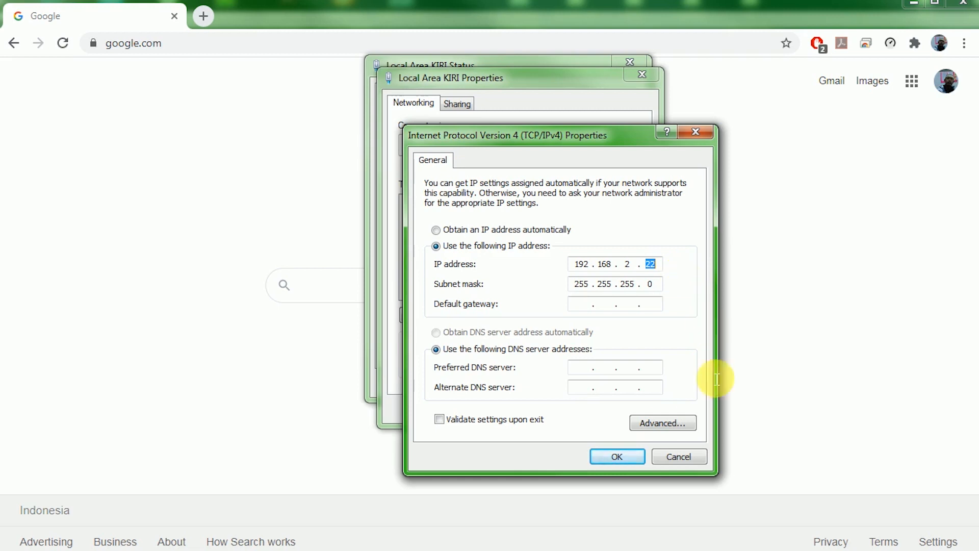
Confirm the IPv4 and adapter properties and close the Local Area KIRI Status window.
click(616, 461)
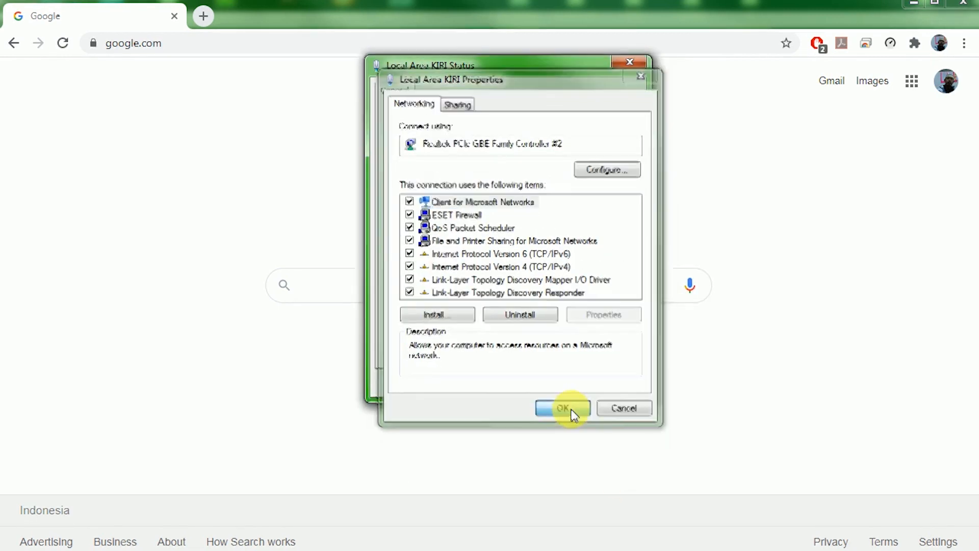
click(571, 408)
click(614, 383)
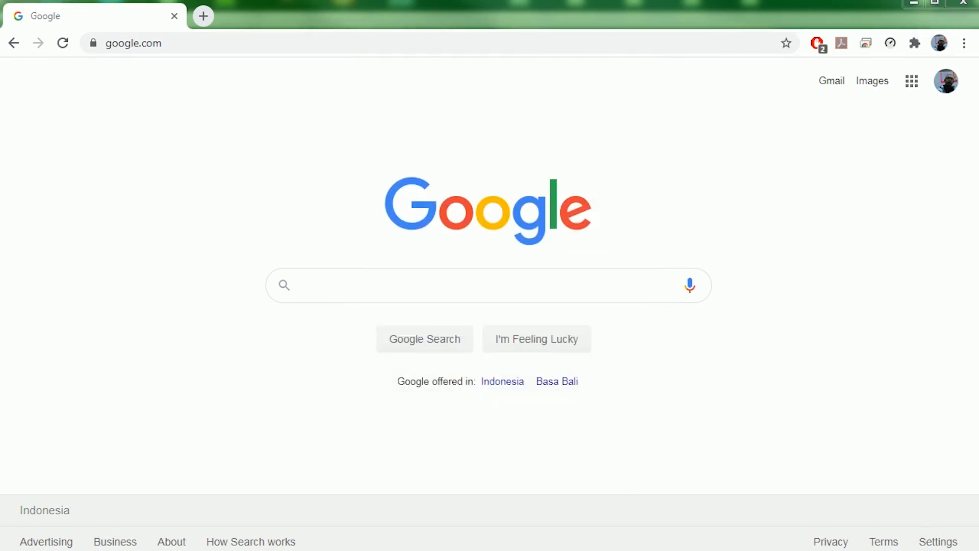
click(222, 46)
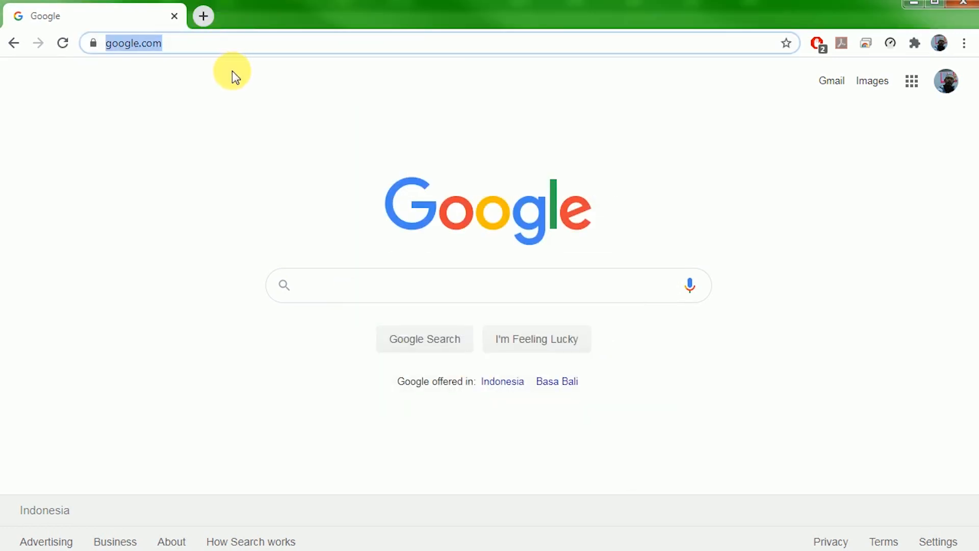
Load 192.168.2.1 and log in with the admin credentials, dismissing Chrome's password warning.
text(192)
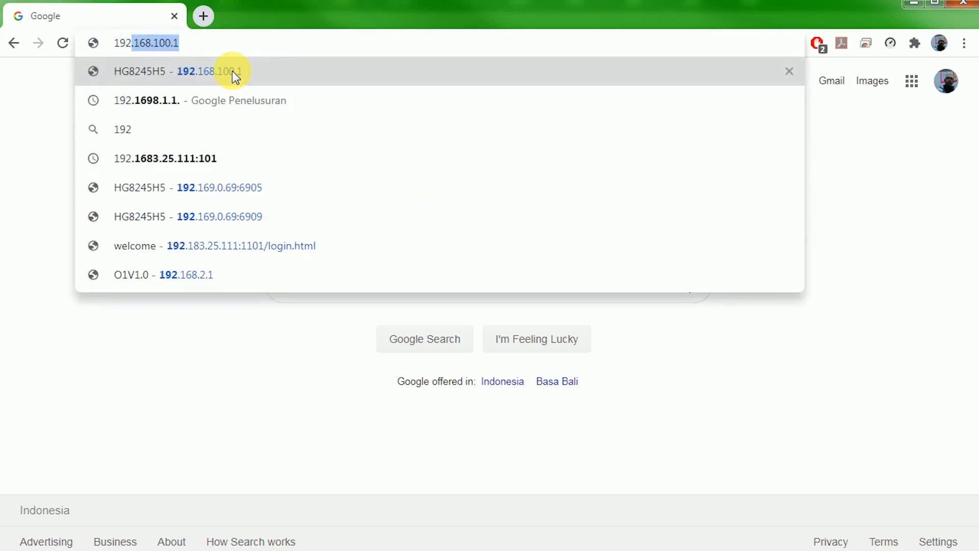
text(.168.2.1)
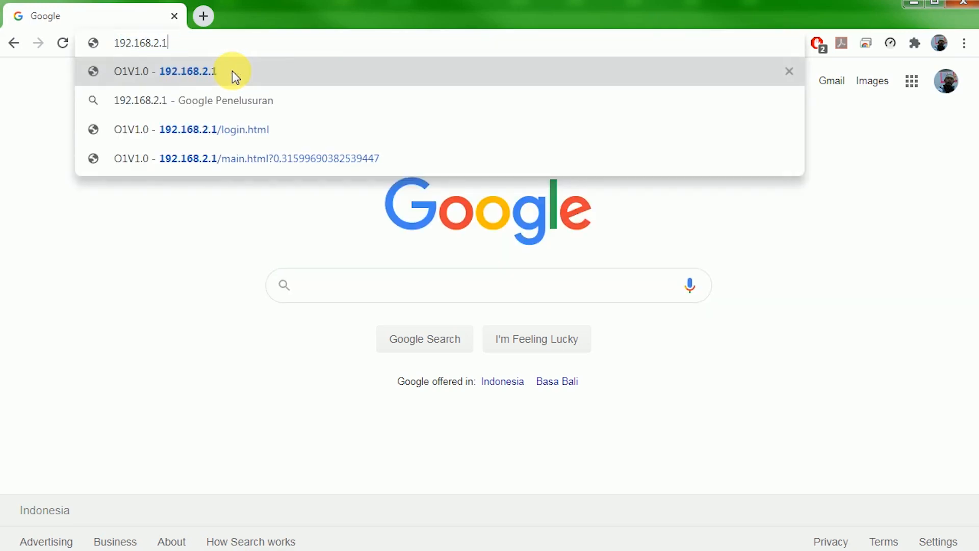
key(Return)
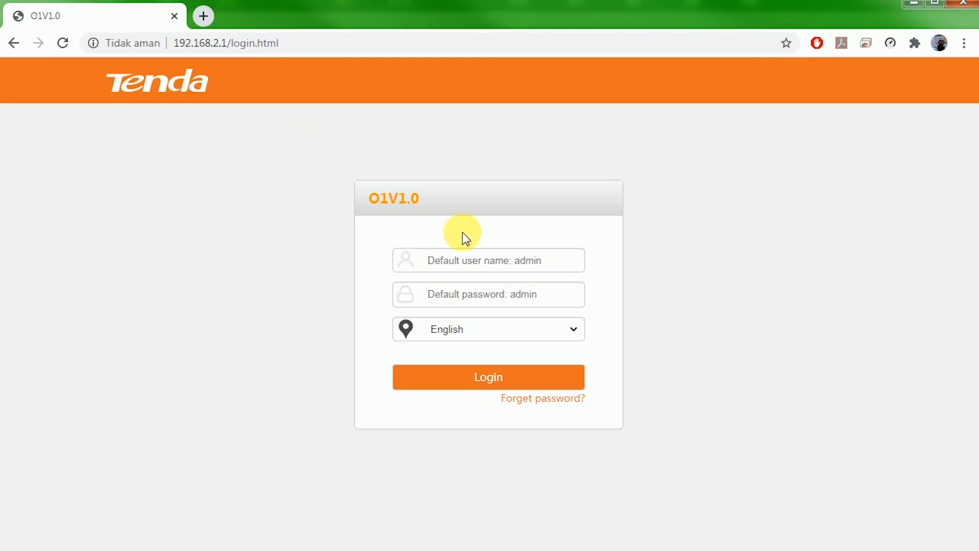
click(546, 269)
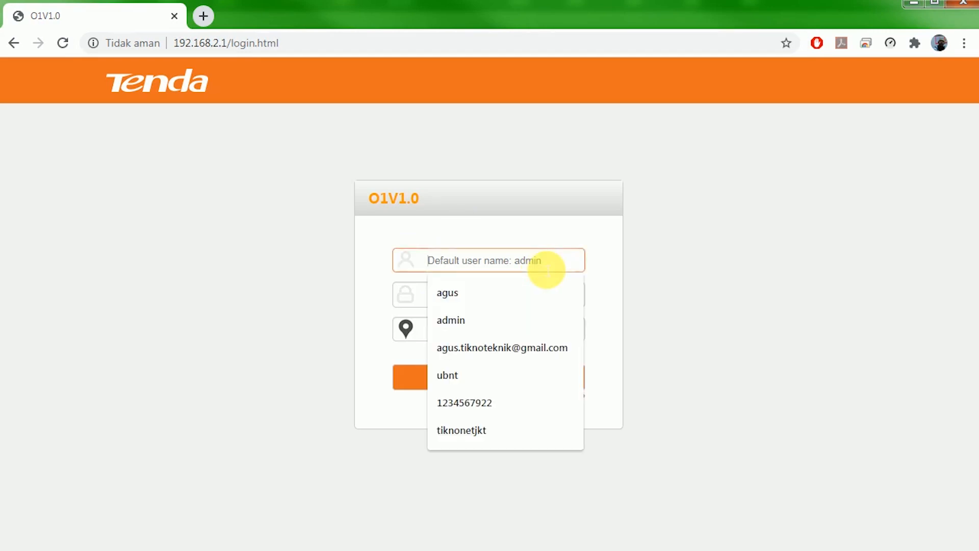
text(admin)
key(Tab)
text(admin)
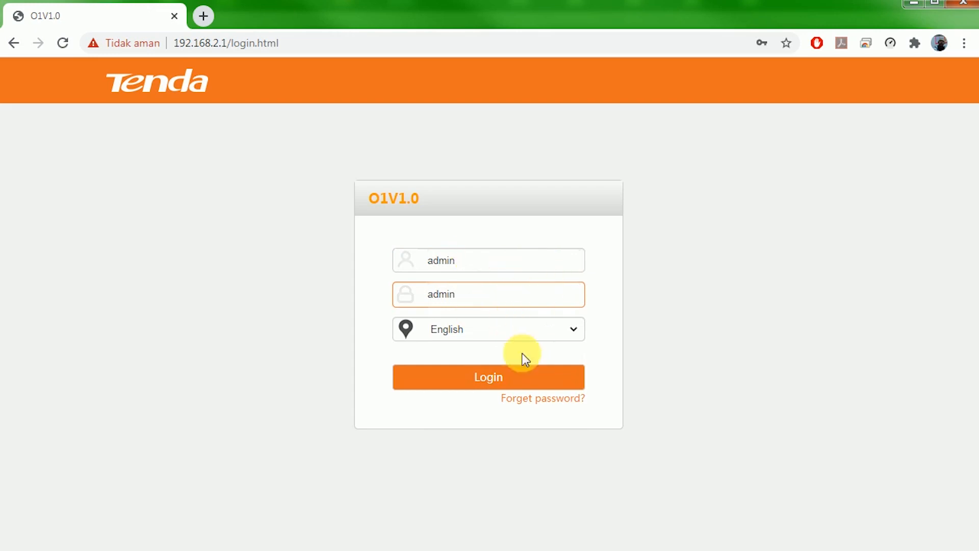
click(518, 380)
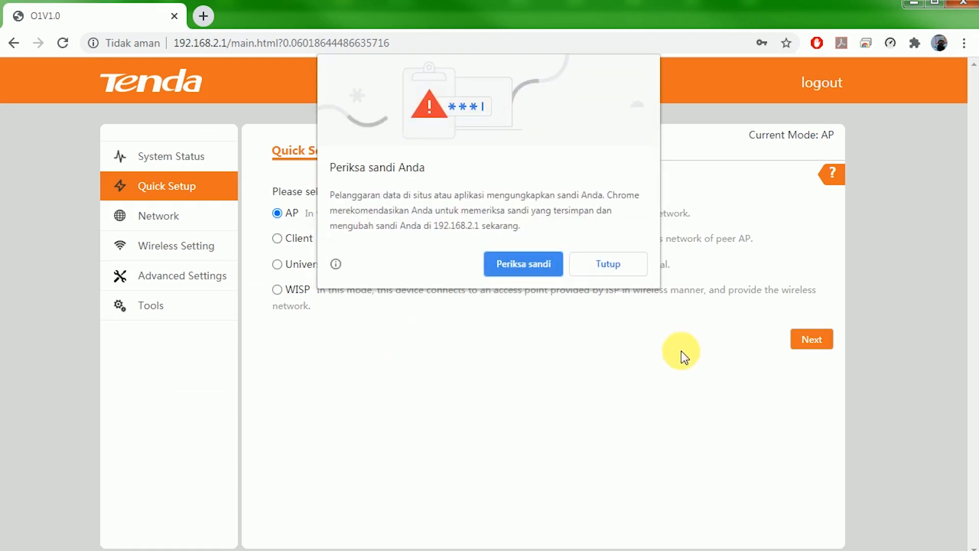
click(611, 262)
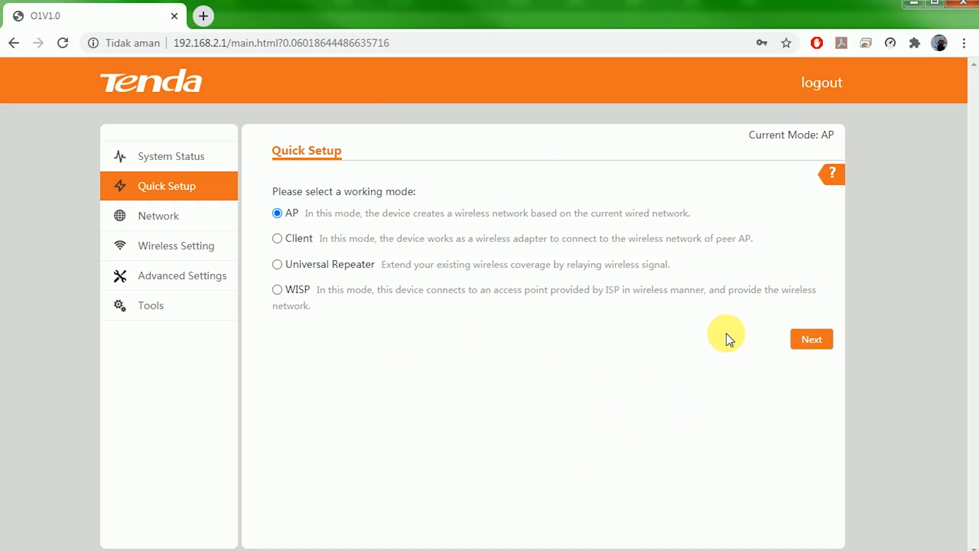
Choose Client as the working mode and pick Hotspot-Jati from the peer AP scan list.
click(278, 240)
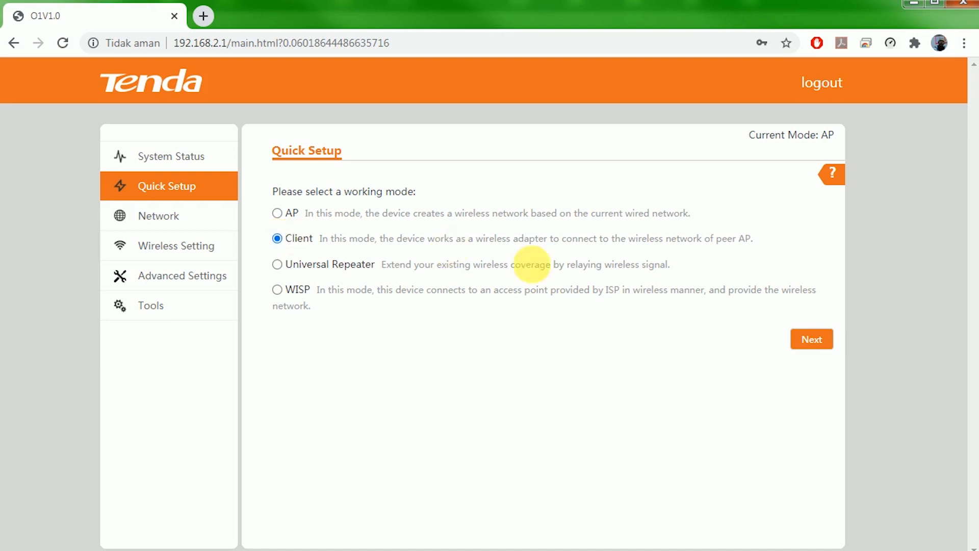
click(823, 340)
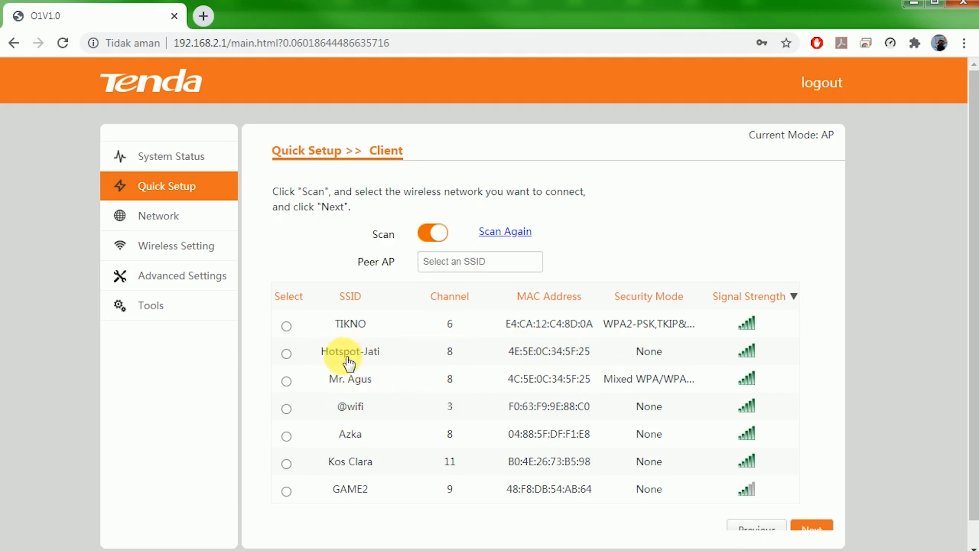
drag(321, 351, 375, 354)
click(312, 360)
drag(312, 359, 405, 358)
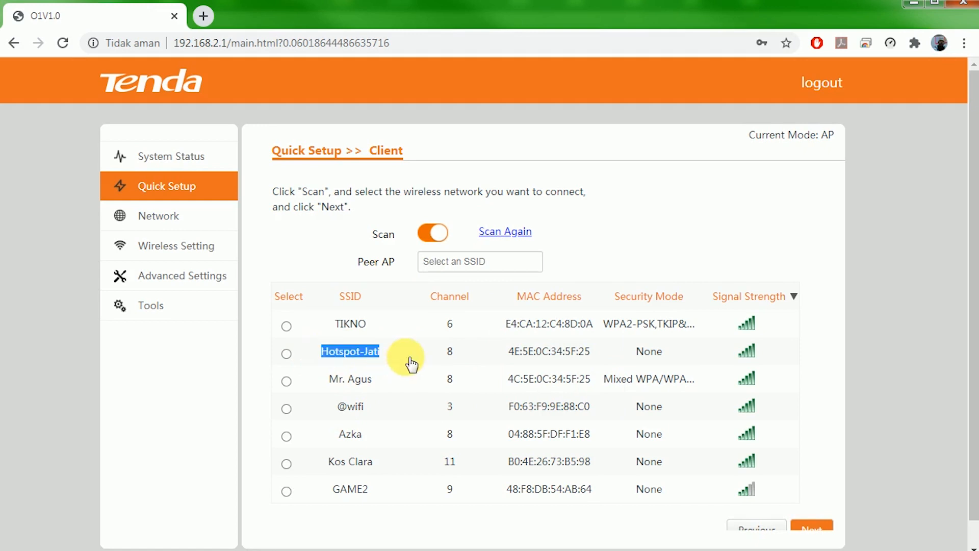
click(287, 353)
scroll(442, 369, down, 1)
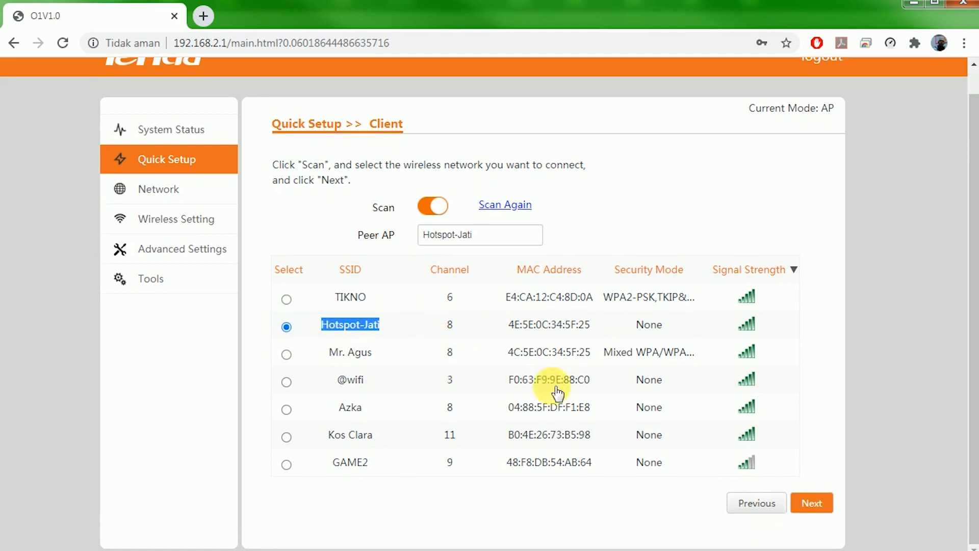
click(814, 502)
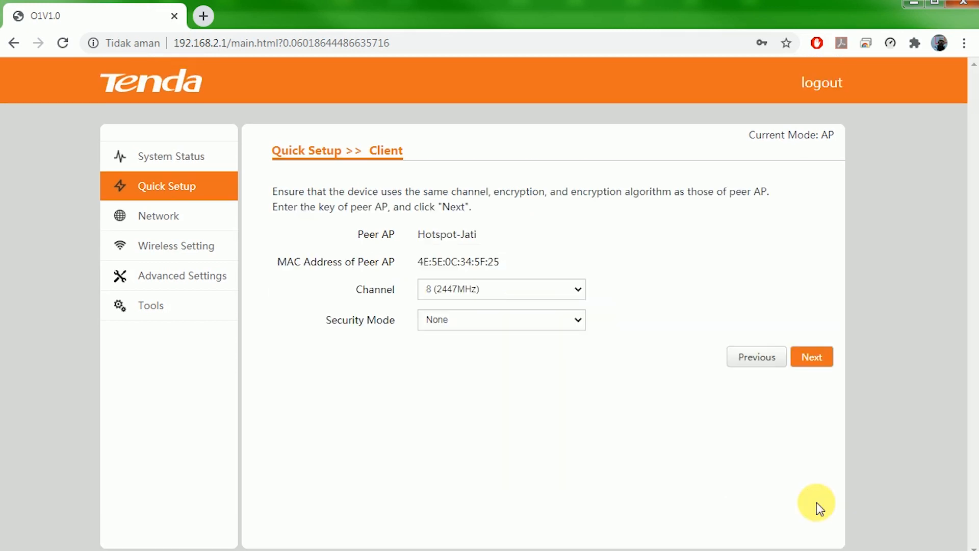
Review the peer AP name and MAC address and leave Security Mode at None.
drag(415, 234, 492, 240)
click(424, 235)
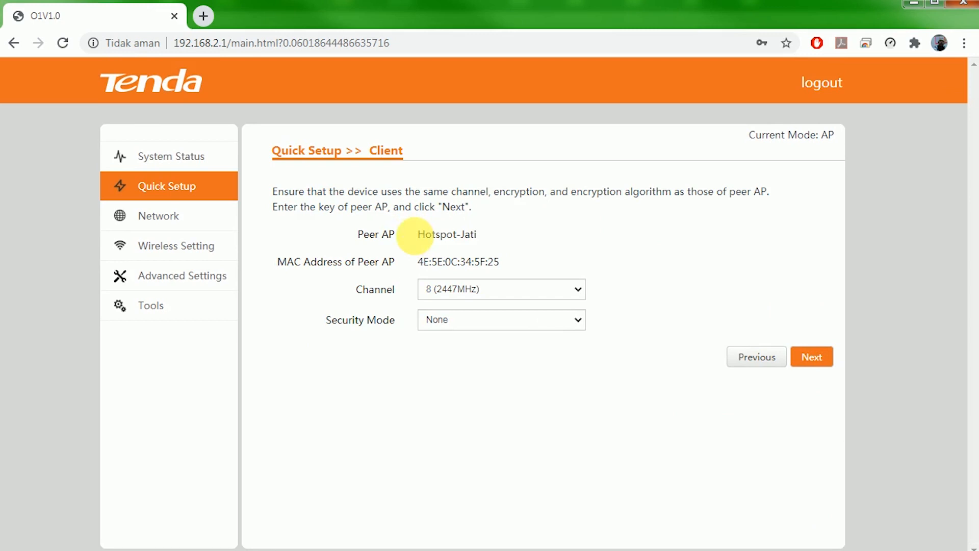
drag(417, 236, 485, 240)
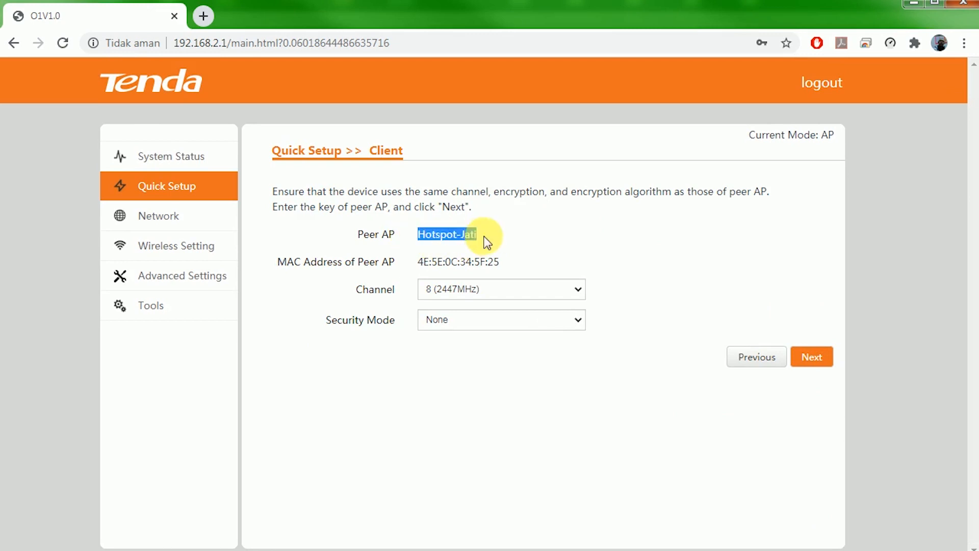
drag(417, 257, 522, 264)
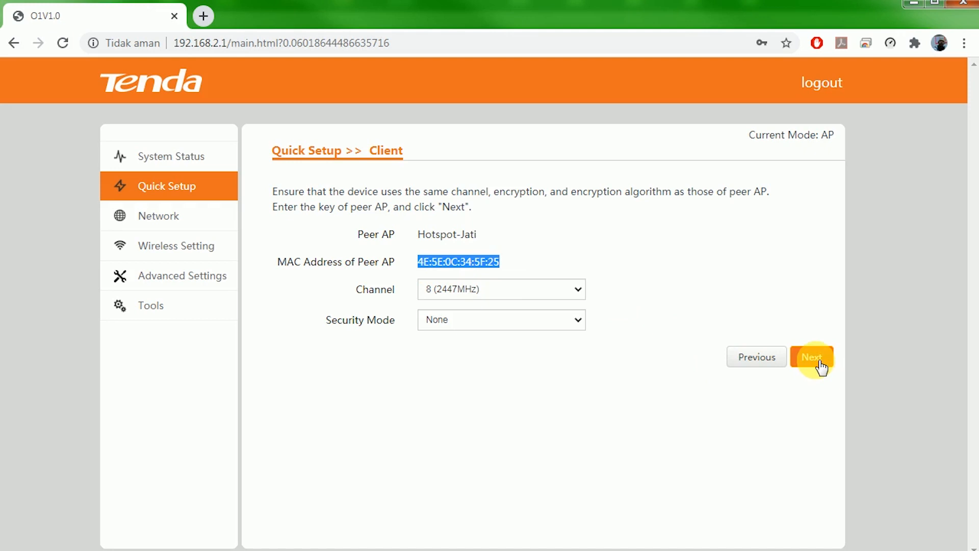
click(536, 325)
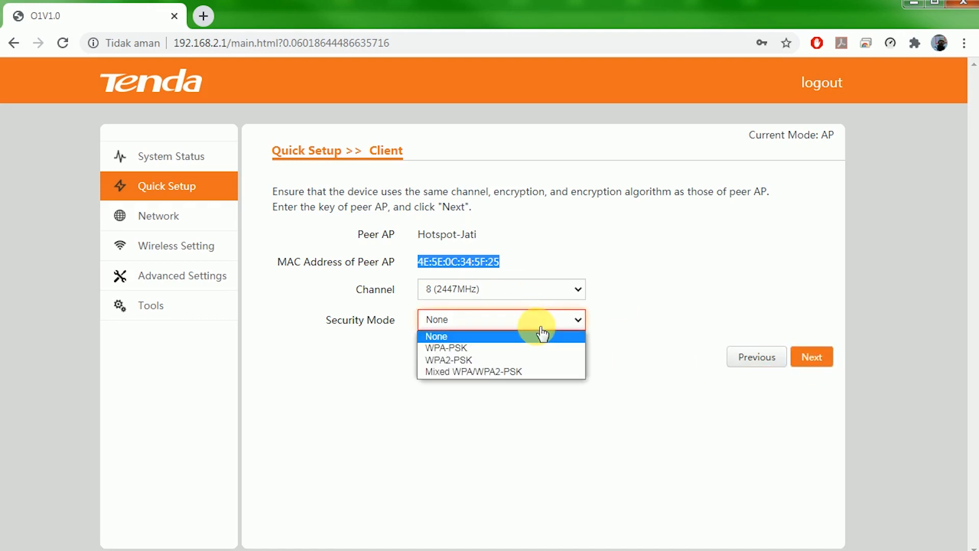
Continue to the IP step and replace the IP address with 10.10.10.7.
click(814, 357)
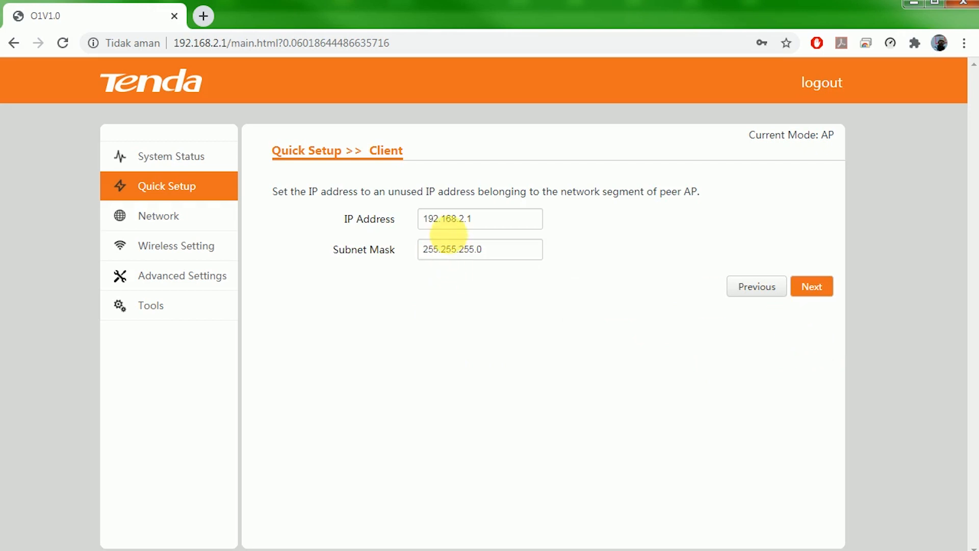
drag(460, 220, 502, 226)
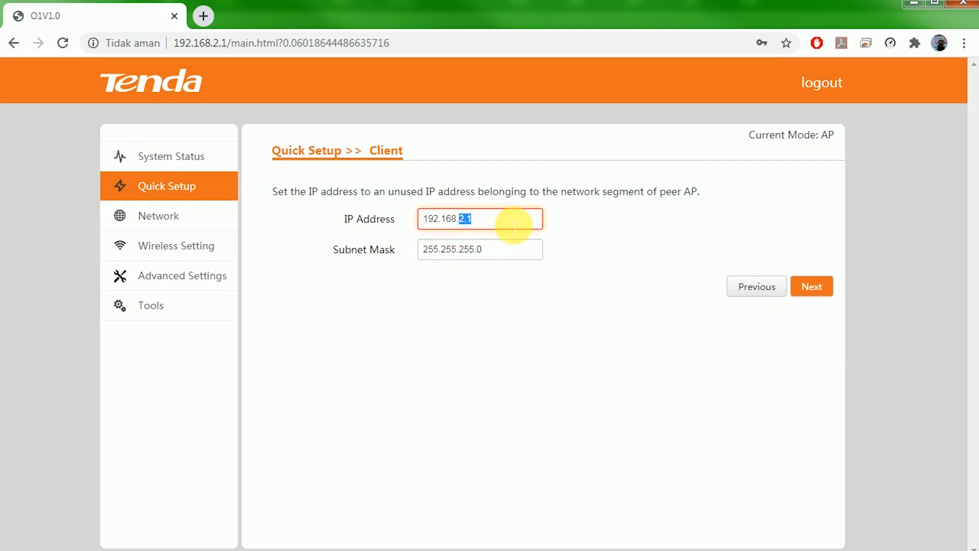
click(516, 226)
drag(532, 225, 400, 219)
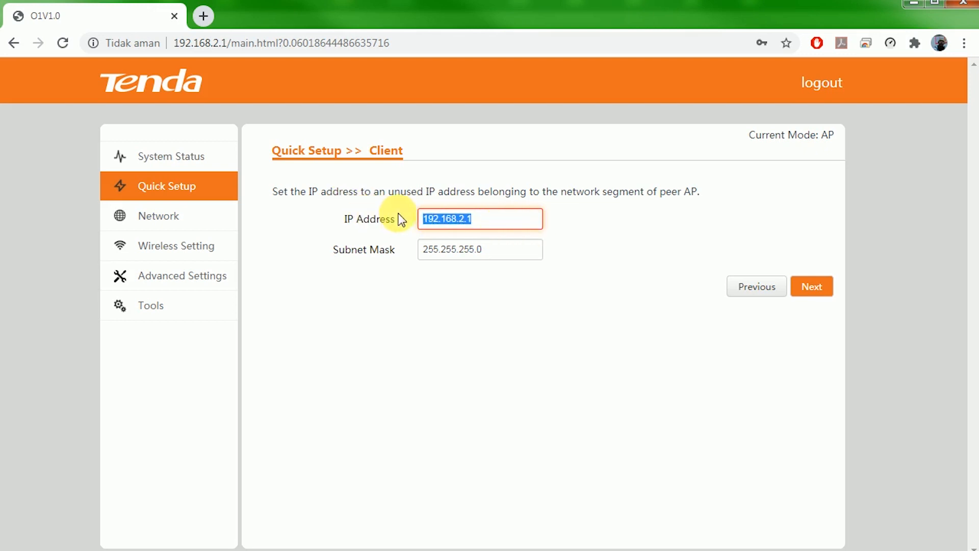
click(498, 225)
drag(497, 224, 372, 203)
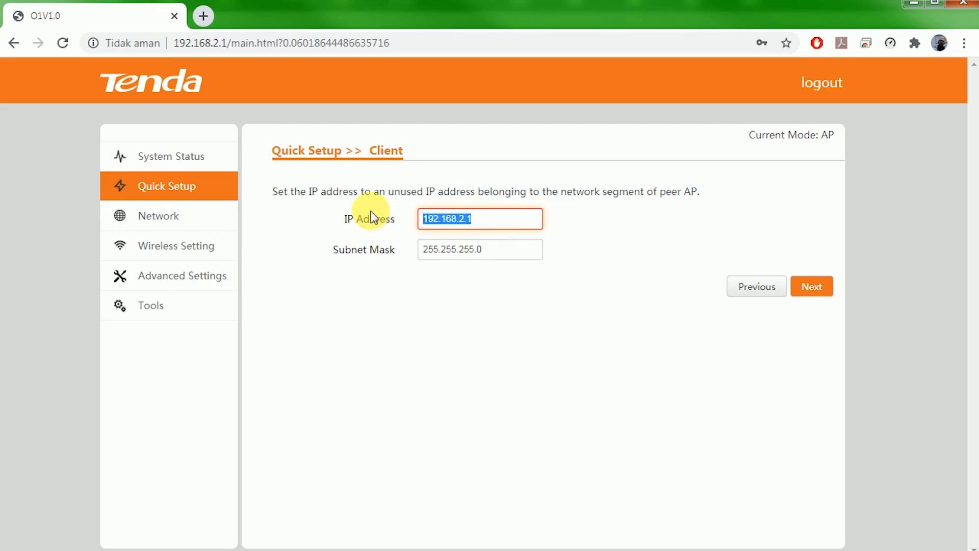
text(10)
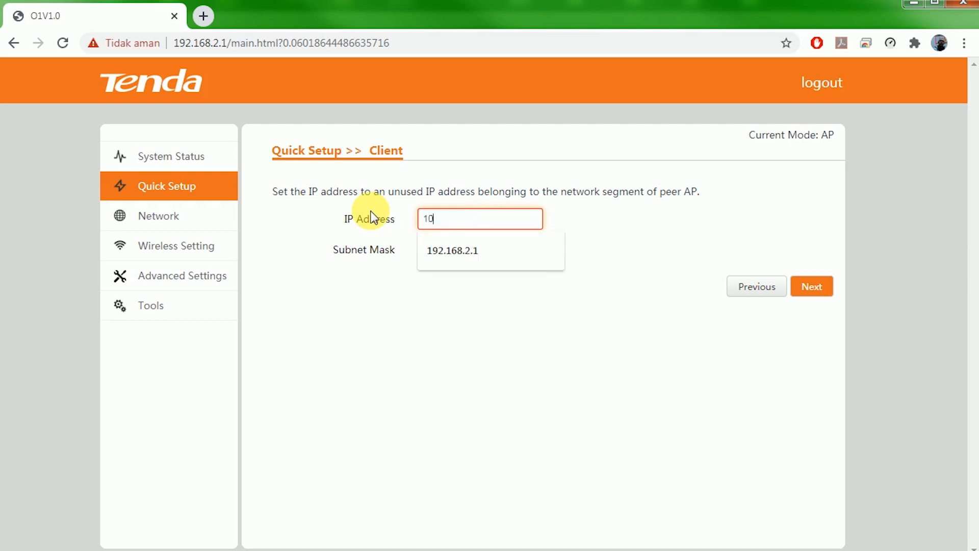
text(.10.10.7)
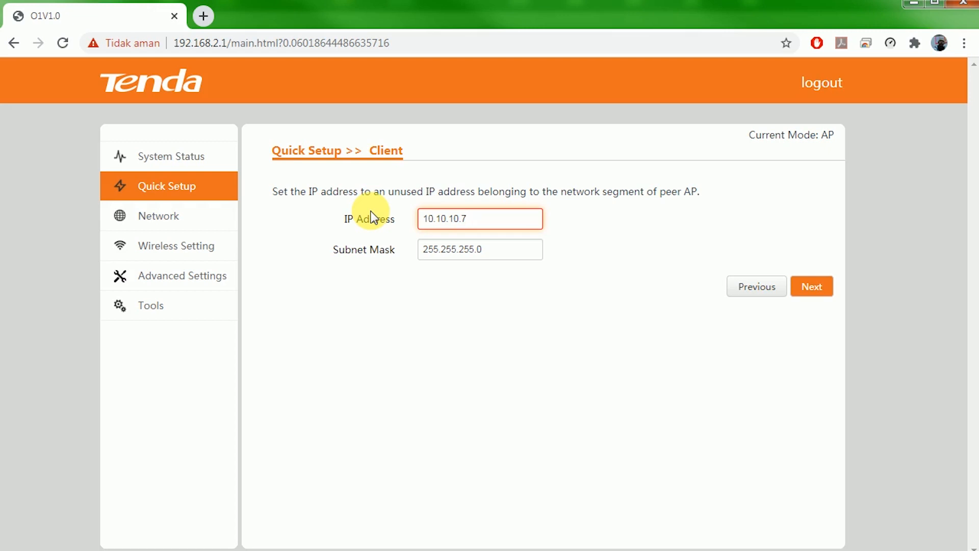
Change the IP address back to 192.168.2.1 from the autocomplete suggestion.
drag(519, 218, 335, 213)
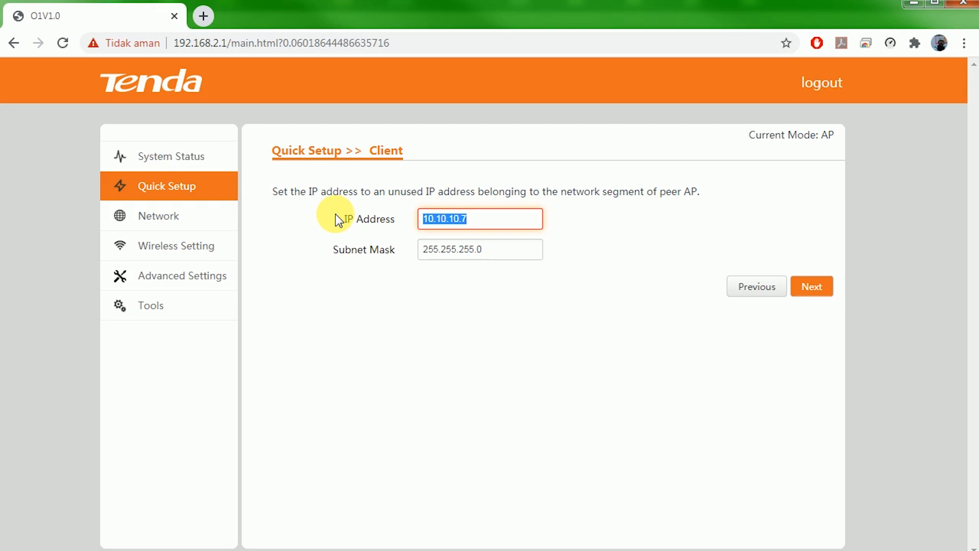
text(192.)
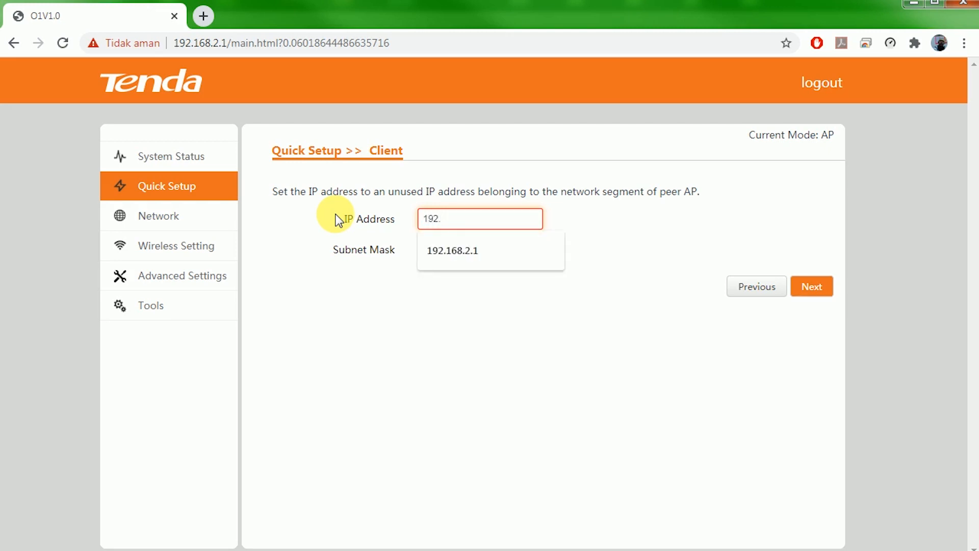
click(467, 250)
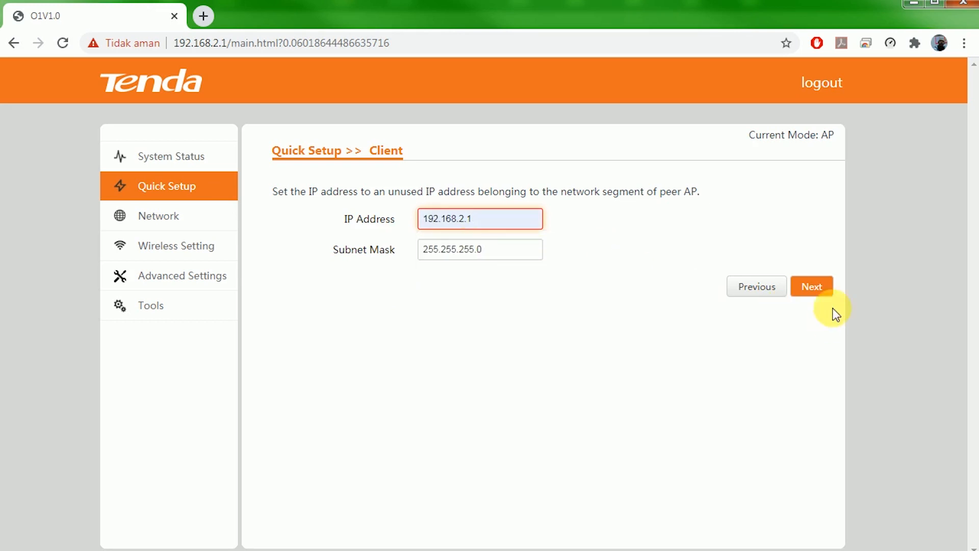
Save the Client settings, let the device reboot, and log back in with the admin credentials.
click(820, 293)
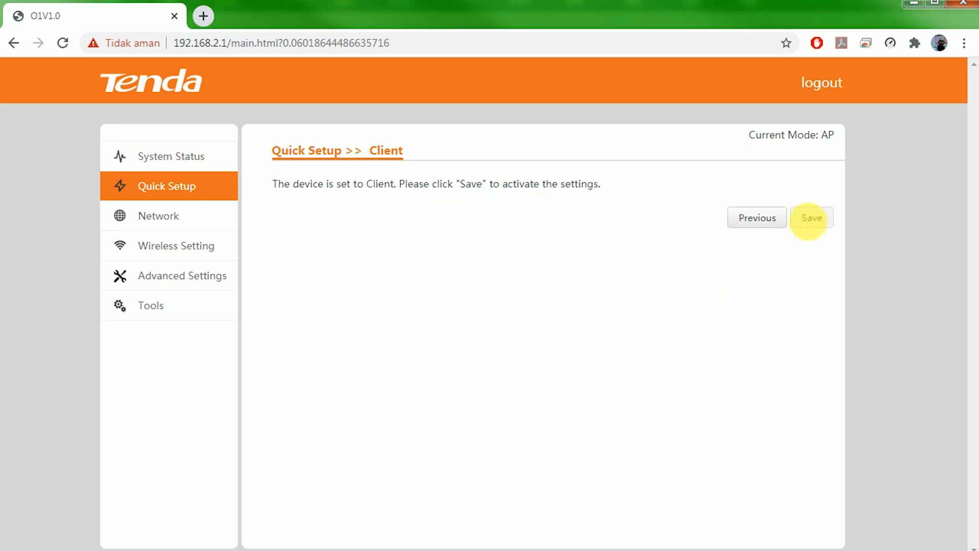
click(812, 225)
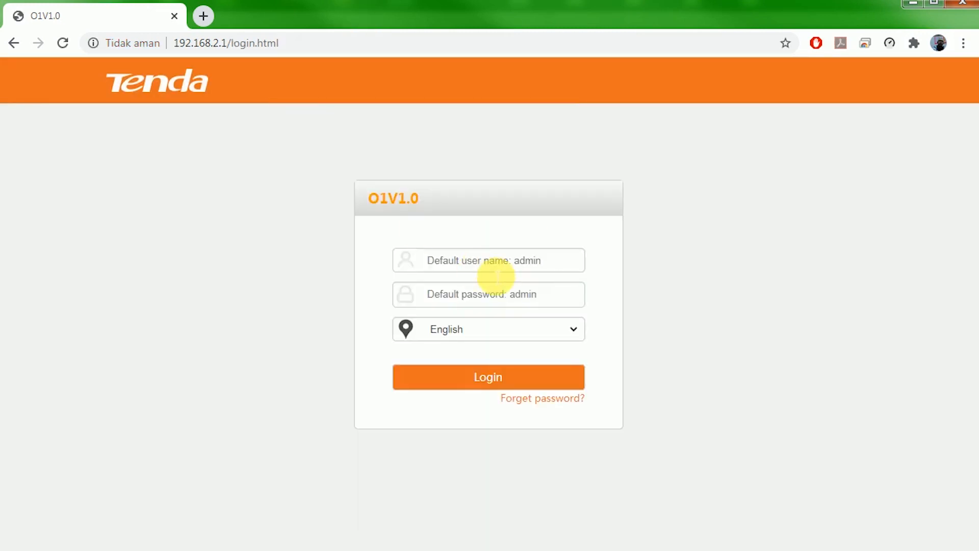
click(507, 262)
click(487, 321)
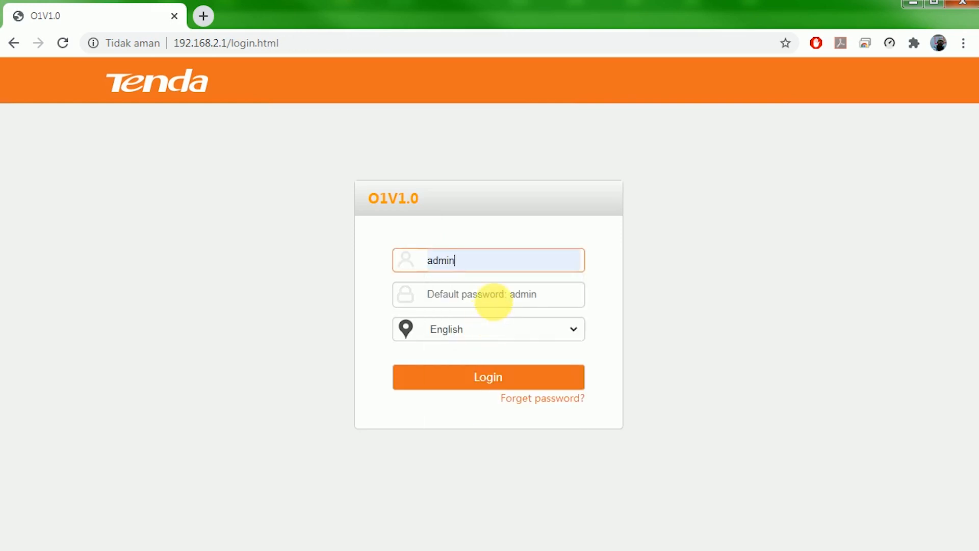
click(503, 300)
text(admi)
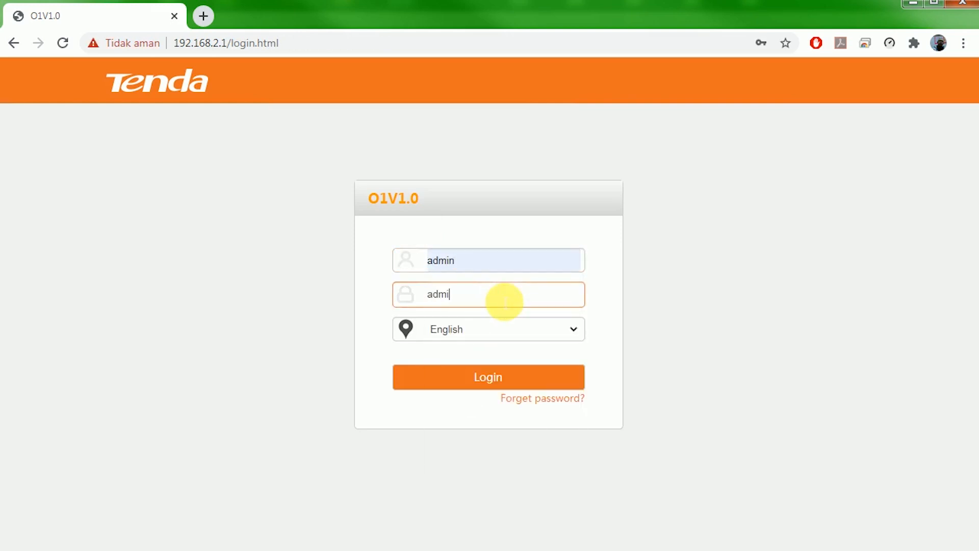
text(n)
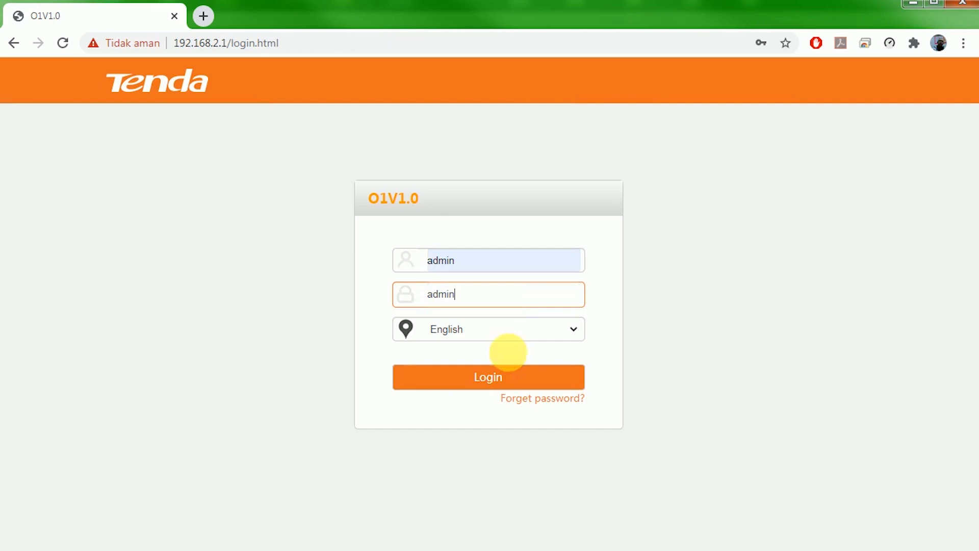
click(461, 373)
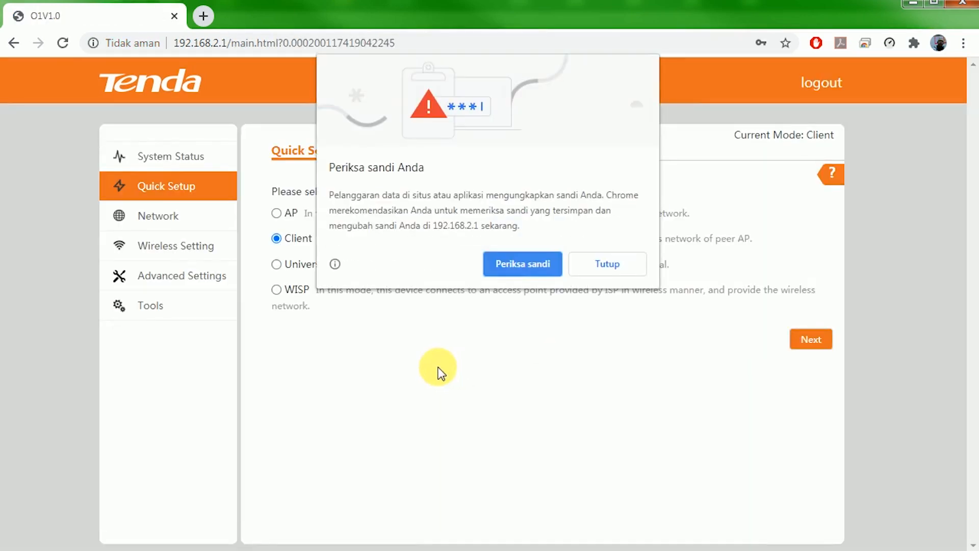
click(583, 263)
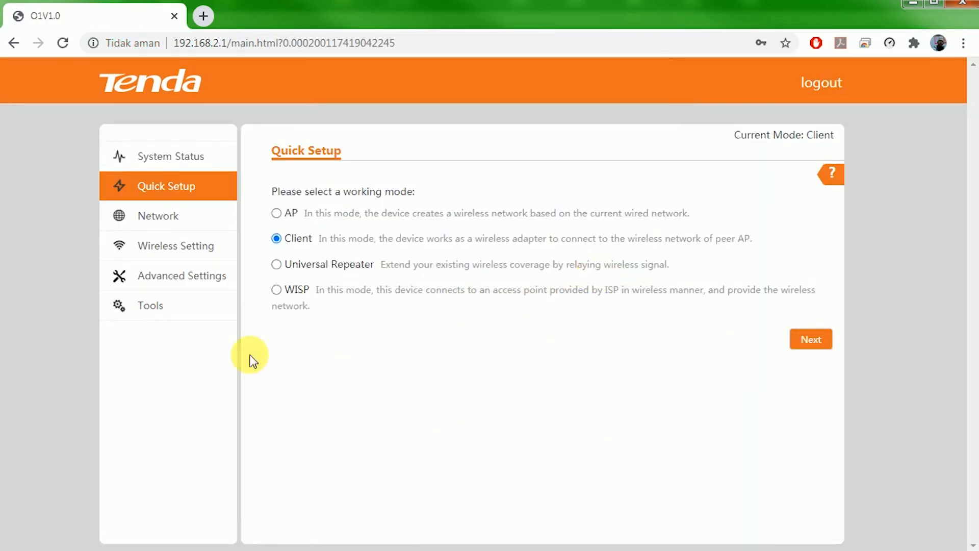
Open System Status and check the -52dBm signal strength, background noise and throughput graphs.
click(156, 161)
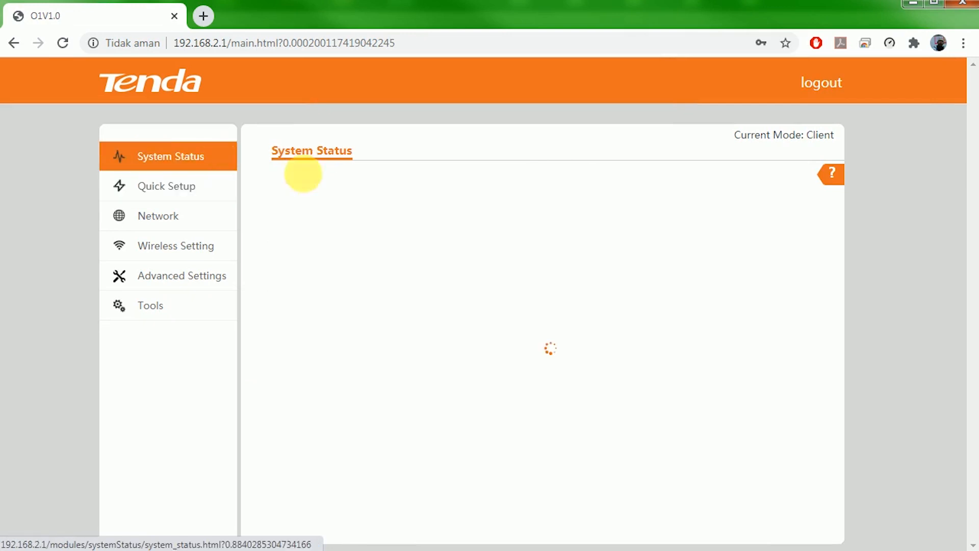
scroll(776, 307, down, 3)
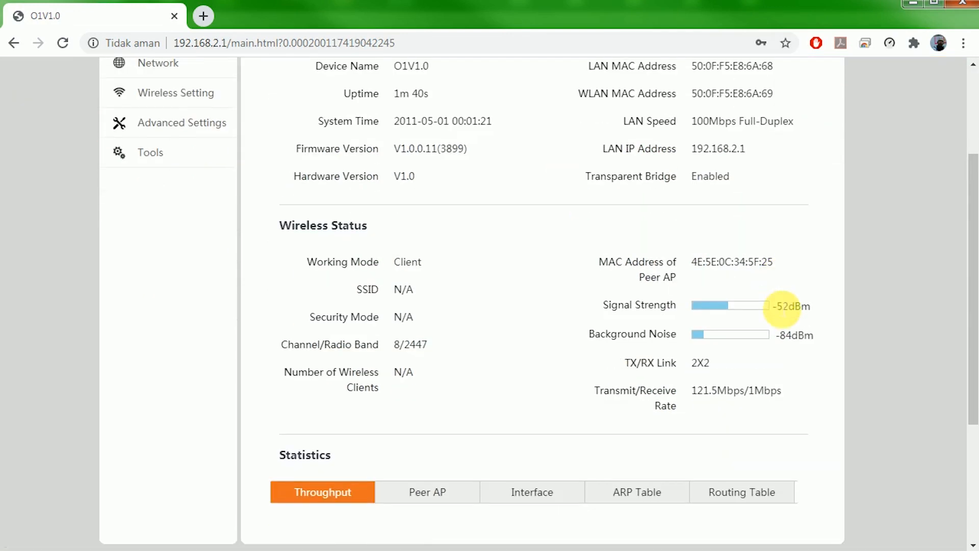
drag(601, 301, 667, 320)
click(647, 336)
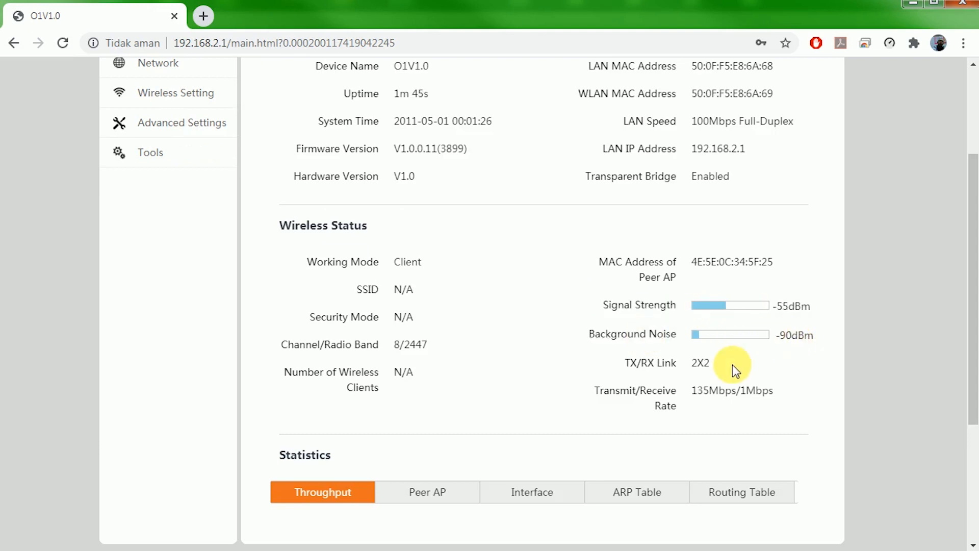
scroll(732, 365, down, 2)
scroll(732, 365, down, 2)
scroll(732, 365, up, 5)
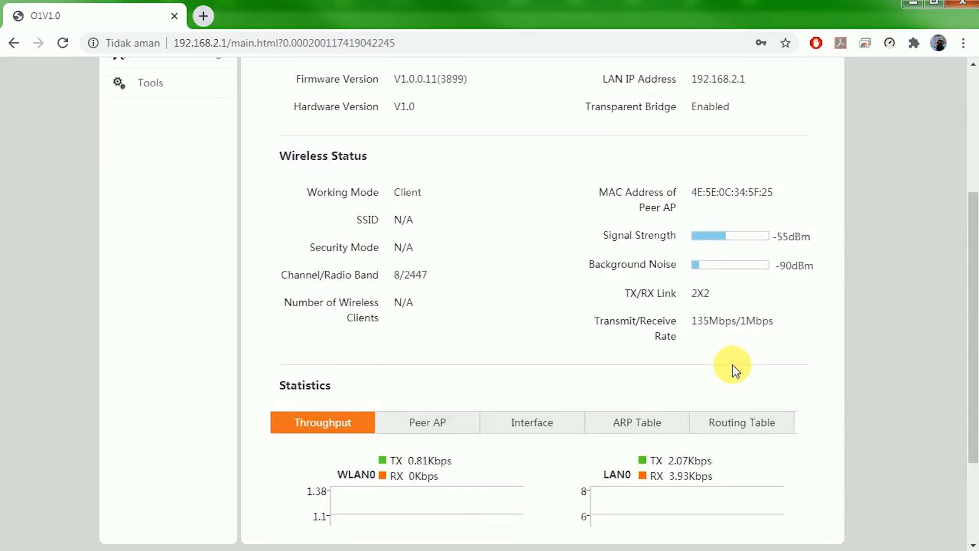
scroll(732, 365, up, 1)
scroll(741, 356, down, 2)
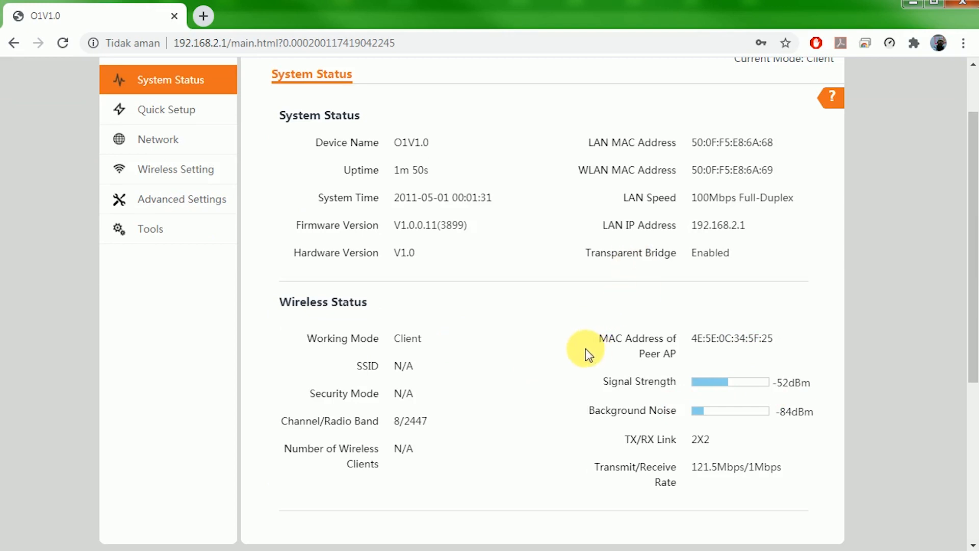
scroll(573, 345, up, 1)
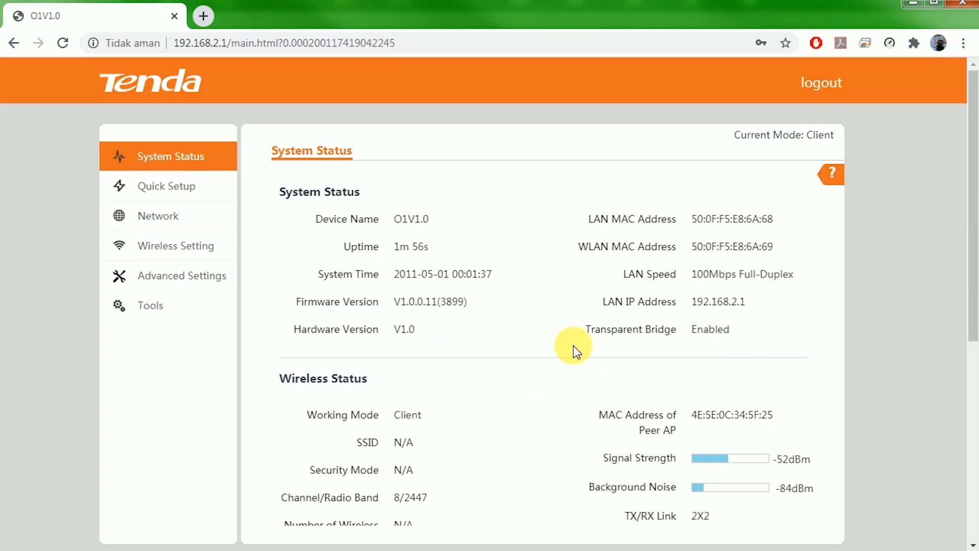
Open LAN Setup and inspect the IP address 192.168.2.1 without changing it.
click(173, 222)
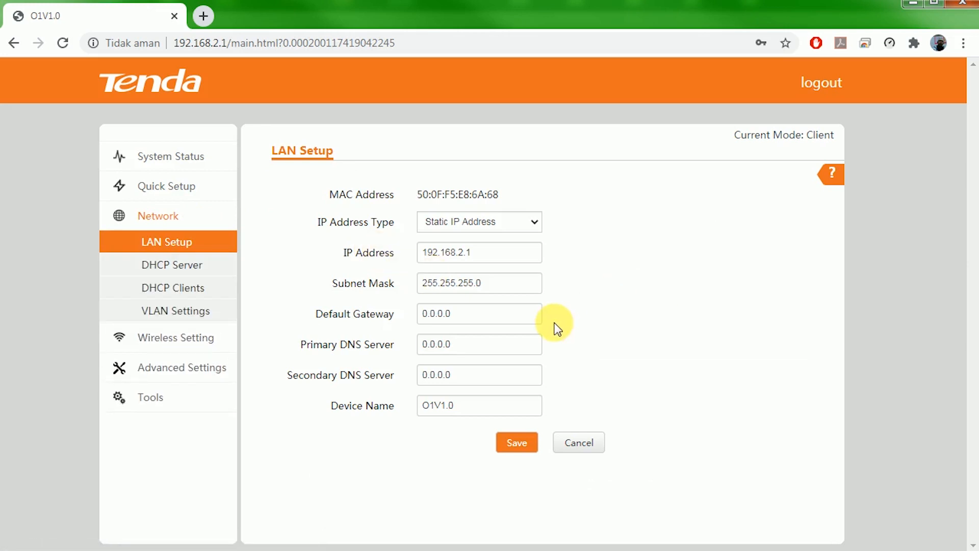
drag(507, 255, 362, 253)
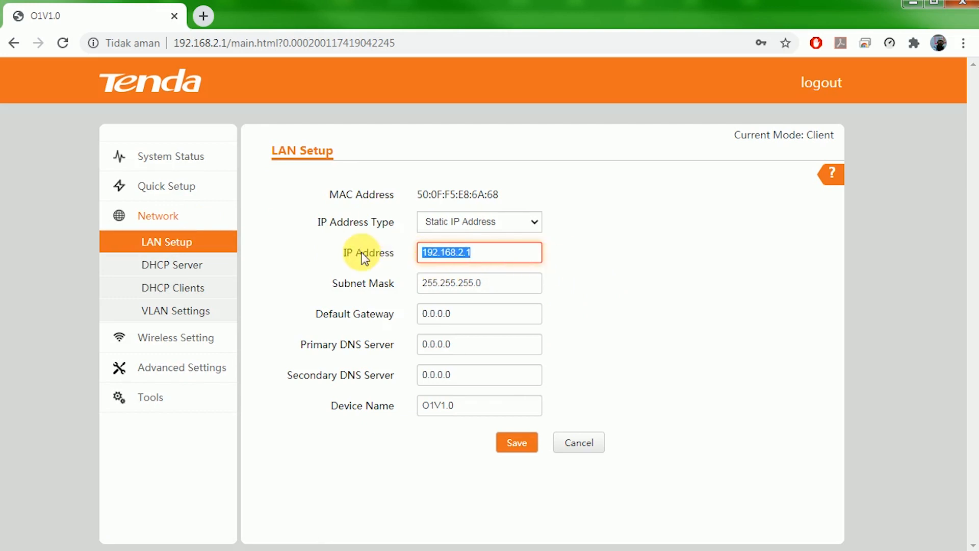
click(465, 321)
click(496, 258)
drag(496, 258, 387, 250)
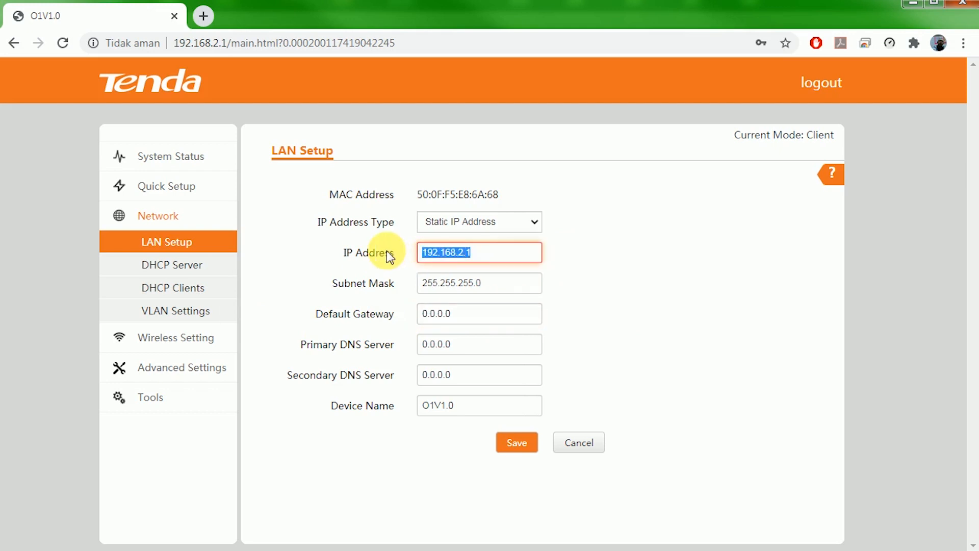
mouse_move(498, 253)
mouse_down()
mouse_move(374, 256)
mouse_move(503, 259)
mouse_up()
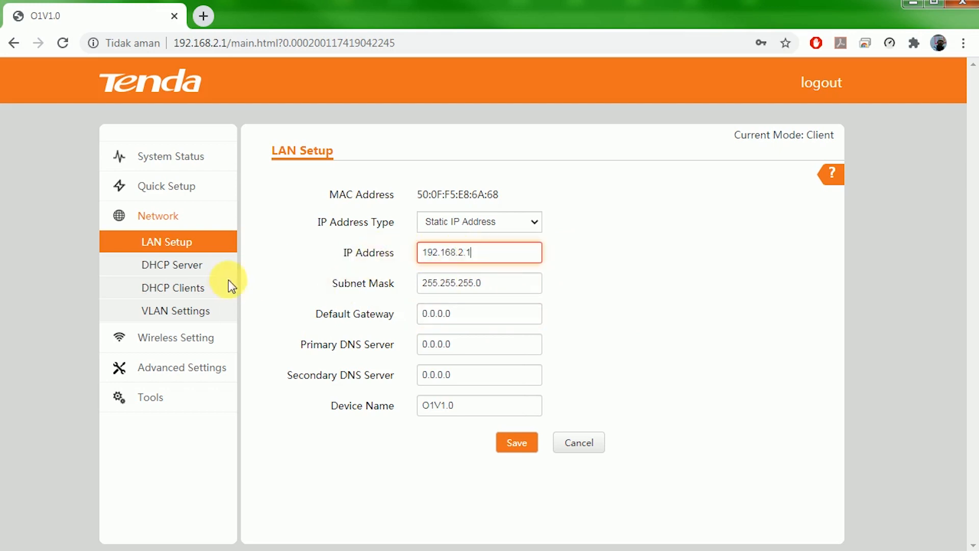
Toggle the DHCP server on and back off without saving, then view the DHCP Clients list.
click(181, 267)
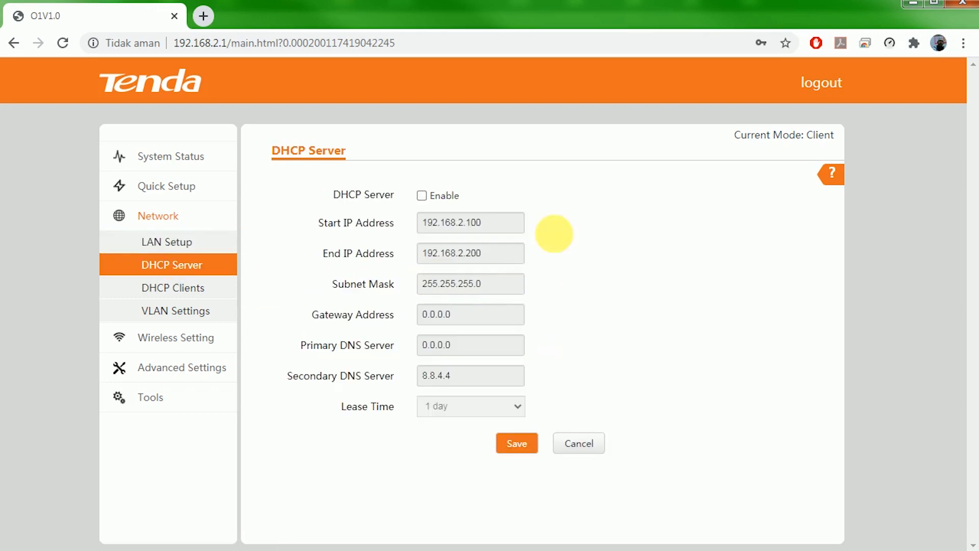
click(423, 196)
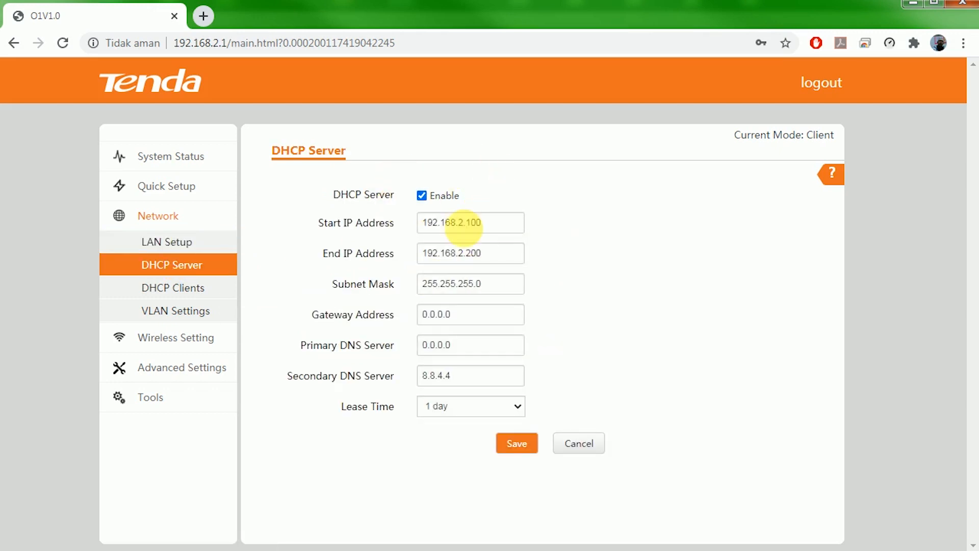
click(430, 198)
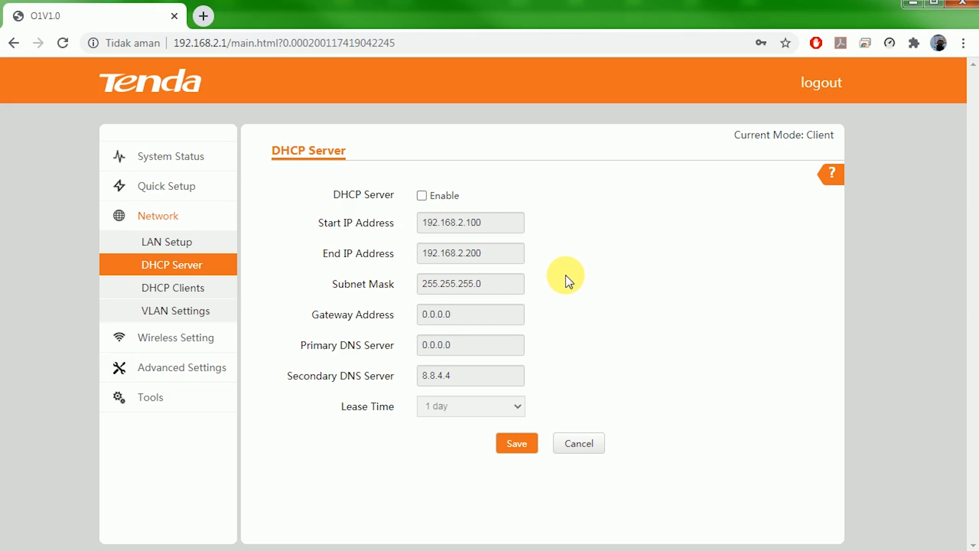
click(172, 294)
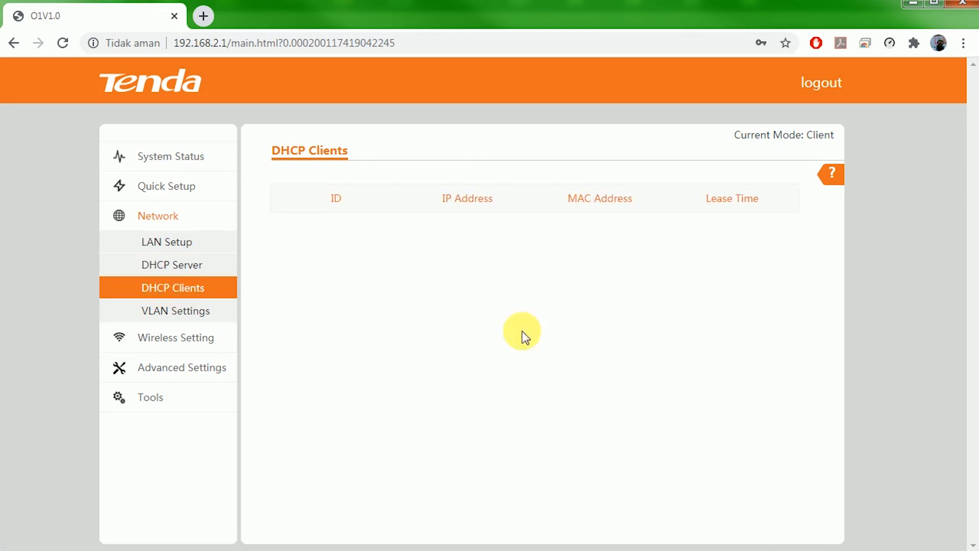
Look through the VLAN Settings and Wireless Basic Settings pages.
click(180, 312)
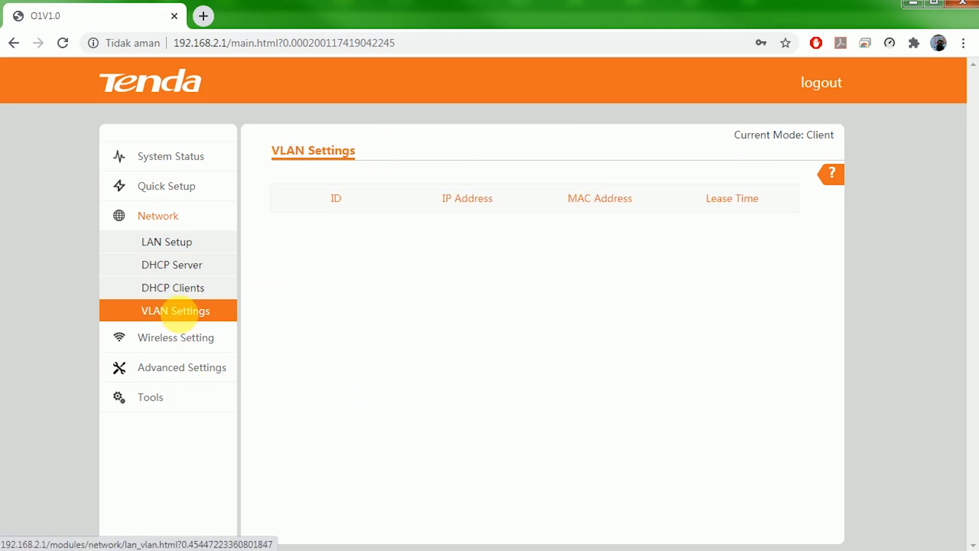
click(192, 337)
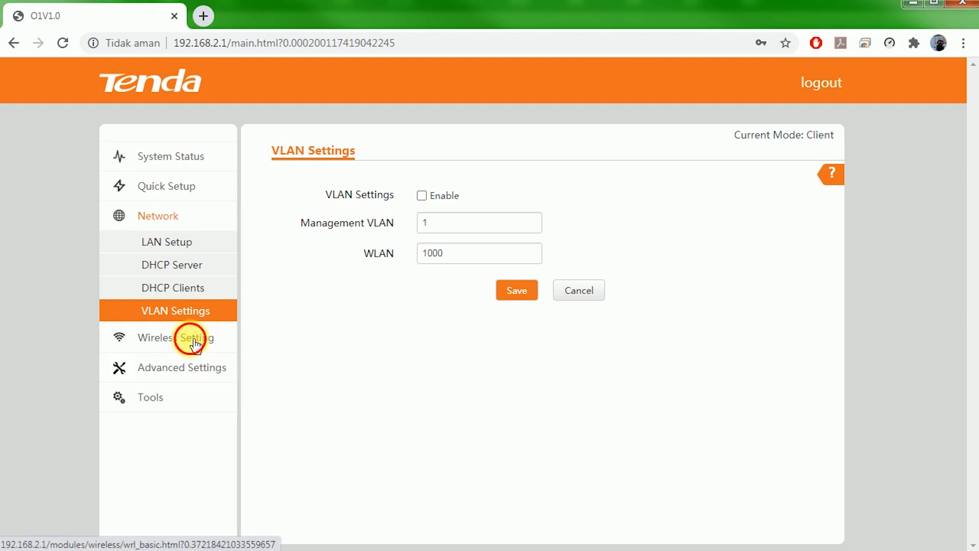
scroll(655, 284, down, 2)
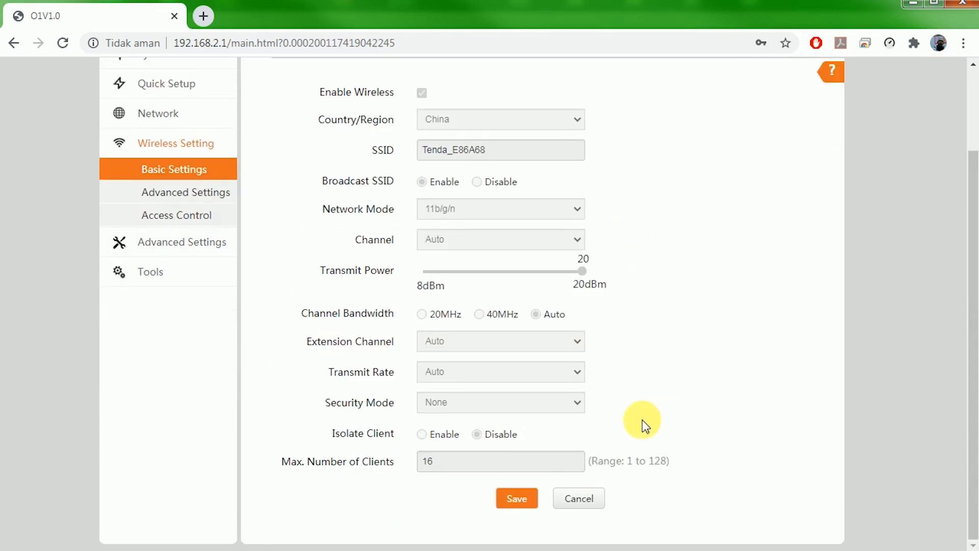
scroll(346, 458, up, 2)
scroll(347, 455, down, 2)
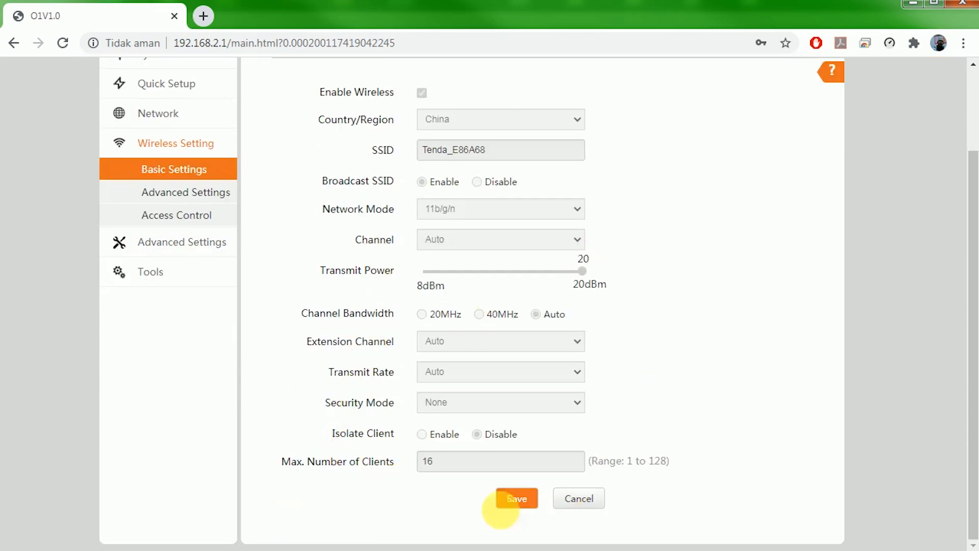
scroll(699, 306, up, 3)
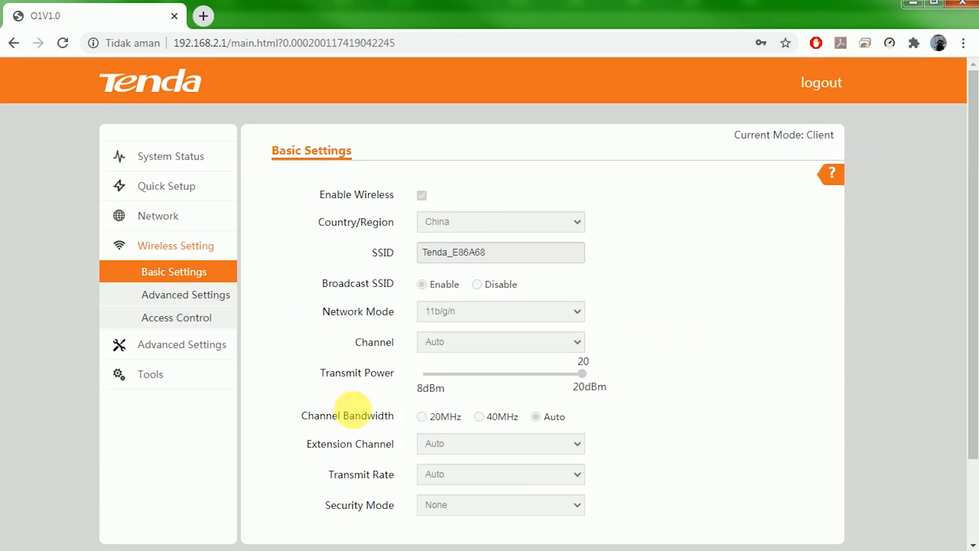
Browse LAN Speed, Diagnose, Network Service, Date & Time, Maintenance and Account pages.
click(188, 344)
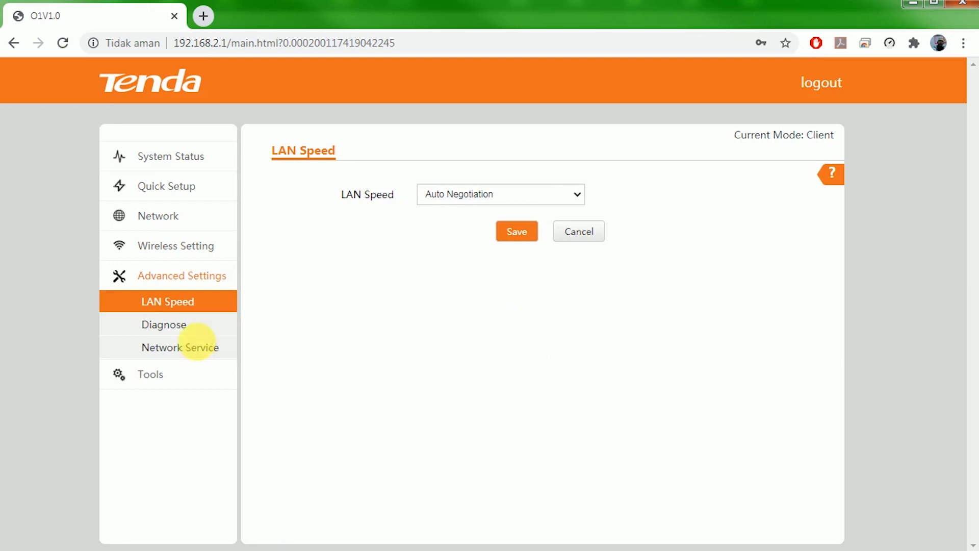
click(206, 329)
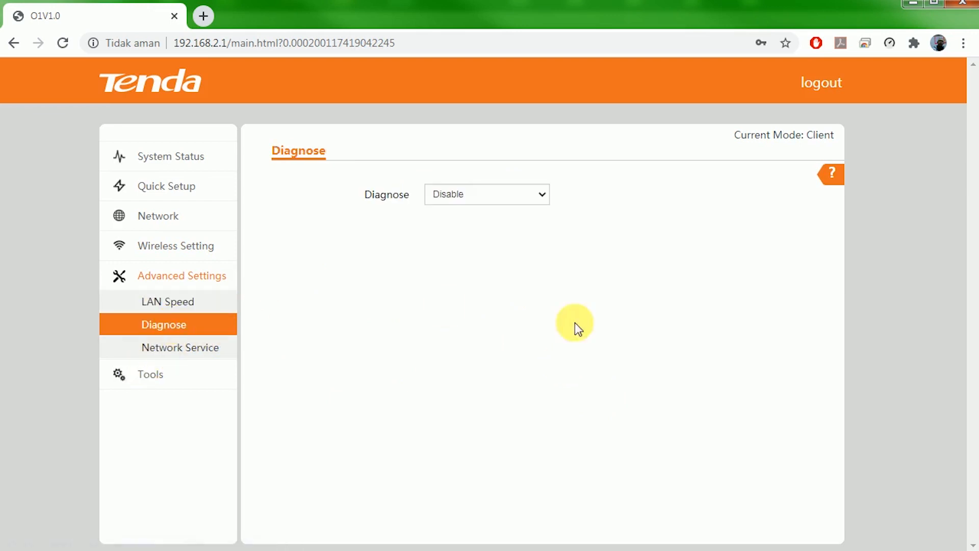
click(212, 349)
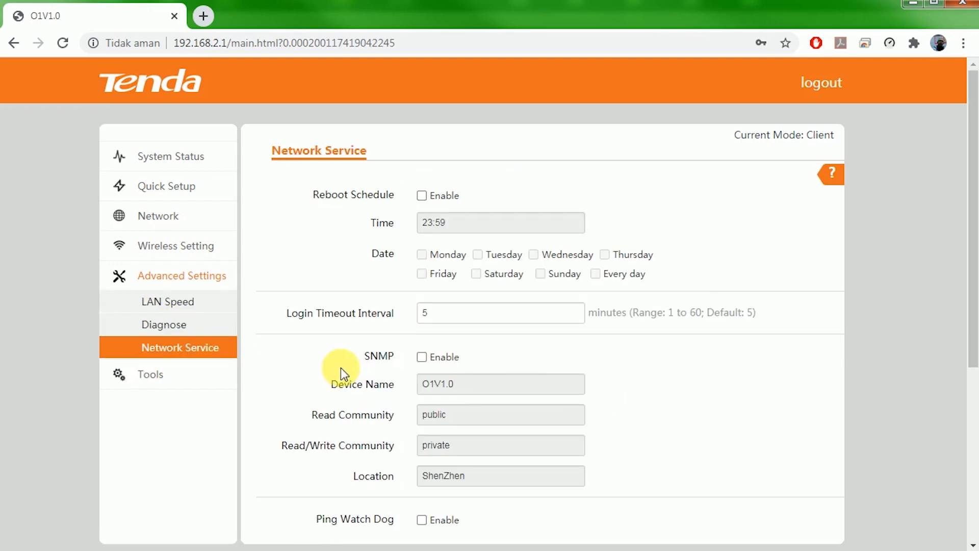
scroll(326, 368, down, 4)
click(162, 146)
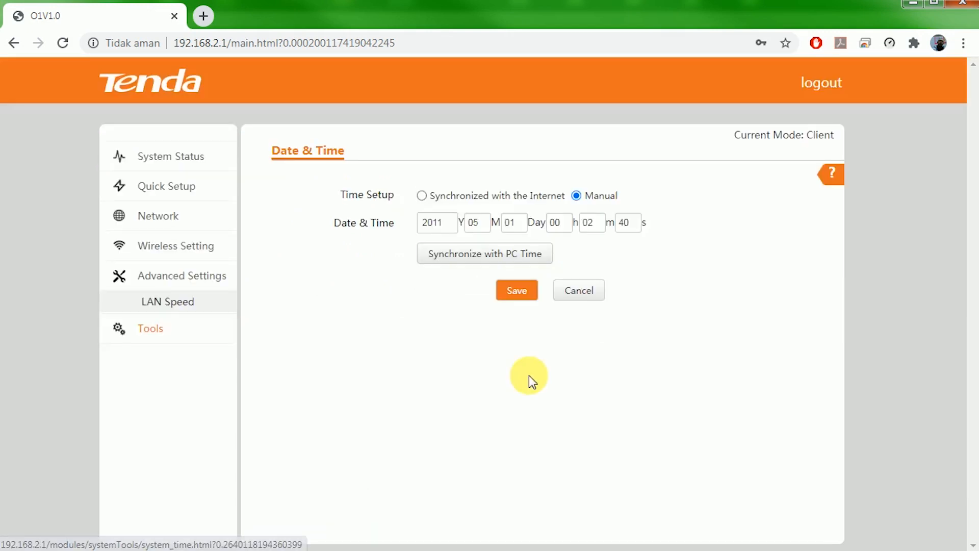
click(175, 356)
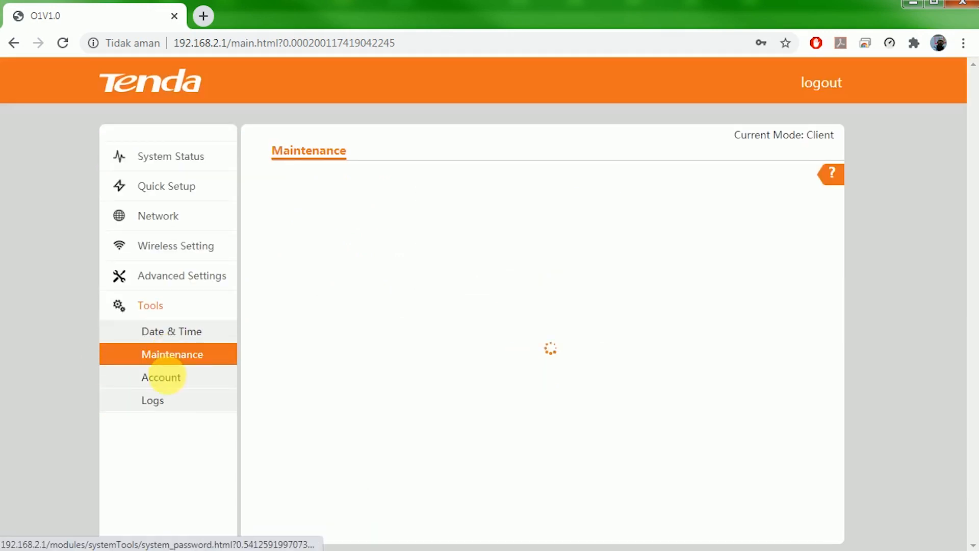
click(172, 378)
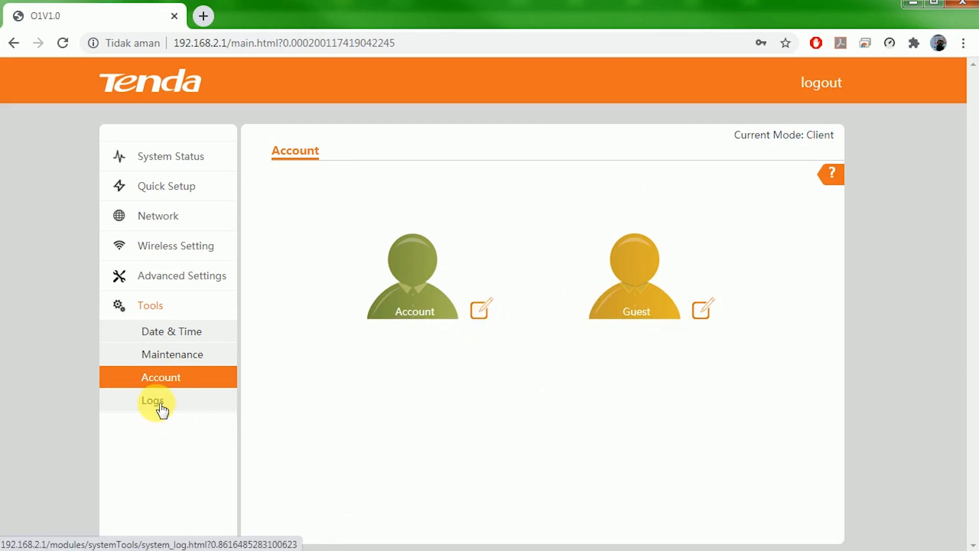
Return to System Status and check Client mode, -52dBm signal and WLAN0/LAN0 throughput graphs.
click(158, 158)
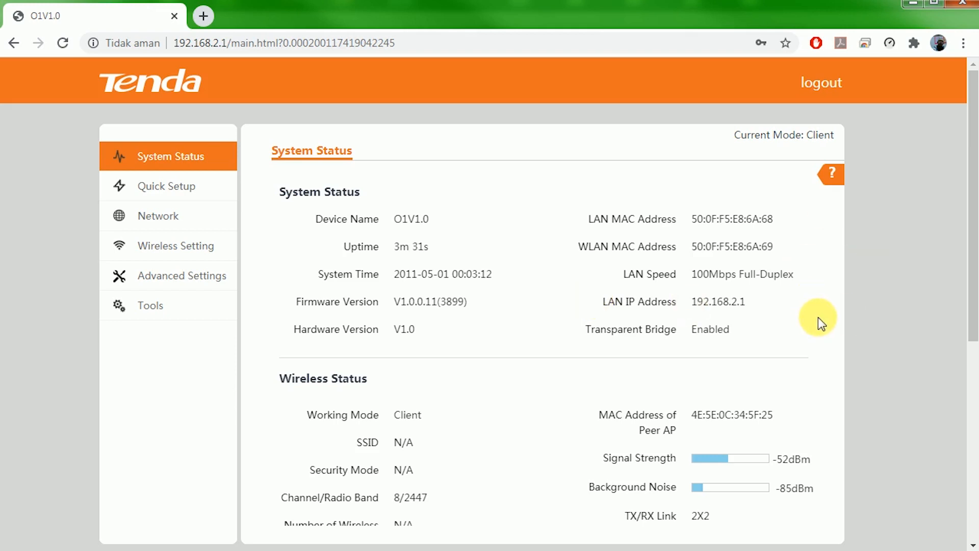
scroll(818, 317, down, 5)
scroll(830, 331, down, 3)
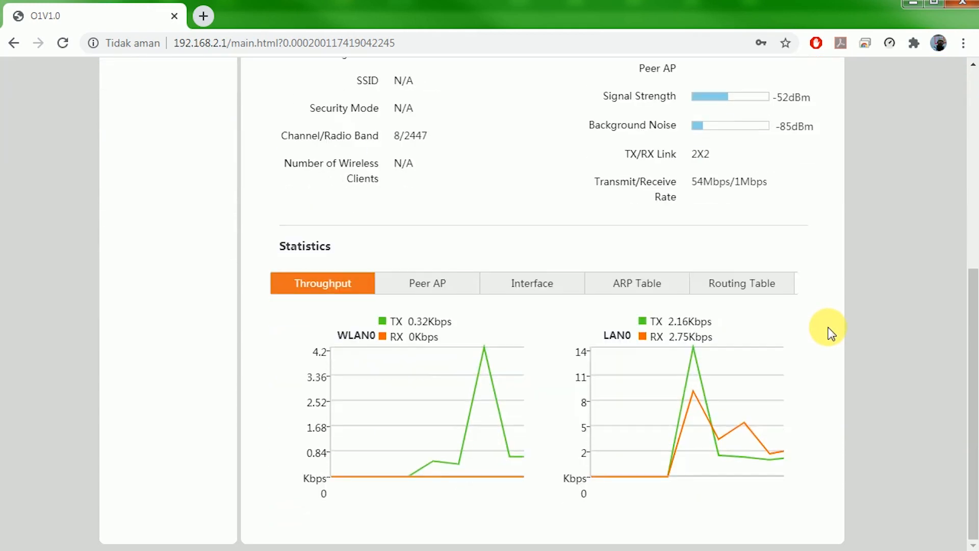